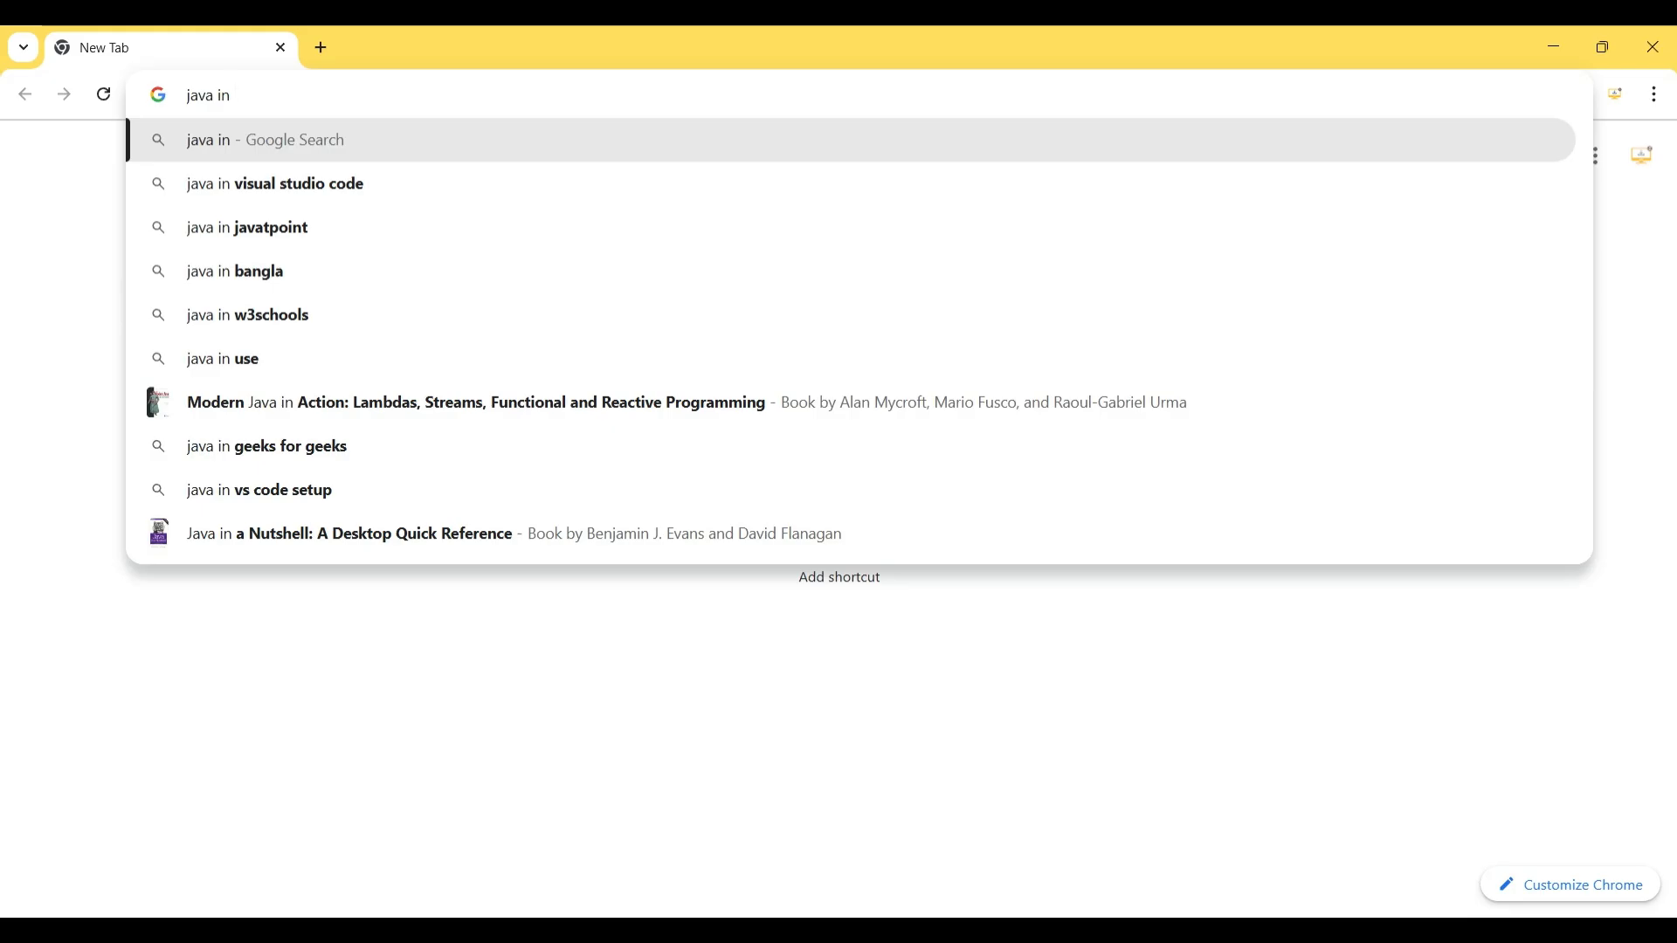
Step: Search the web for "java in vscode" and open the Java in Visual Studio Code documentation page
type("vscode")
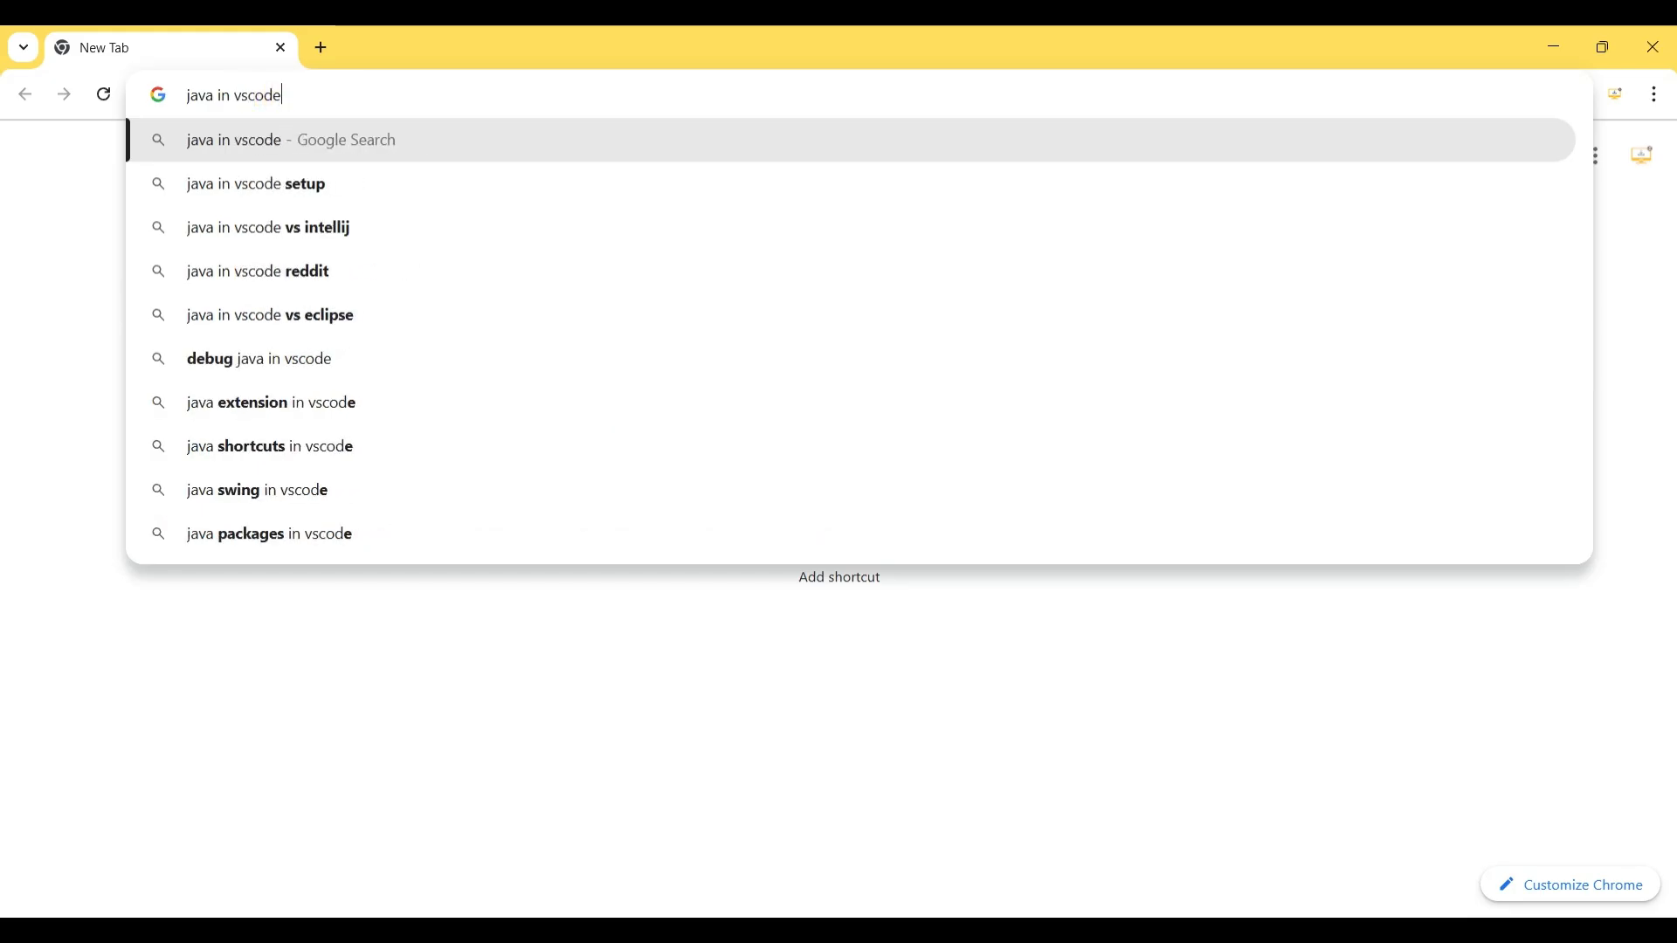
key("Return")
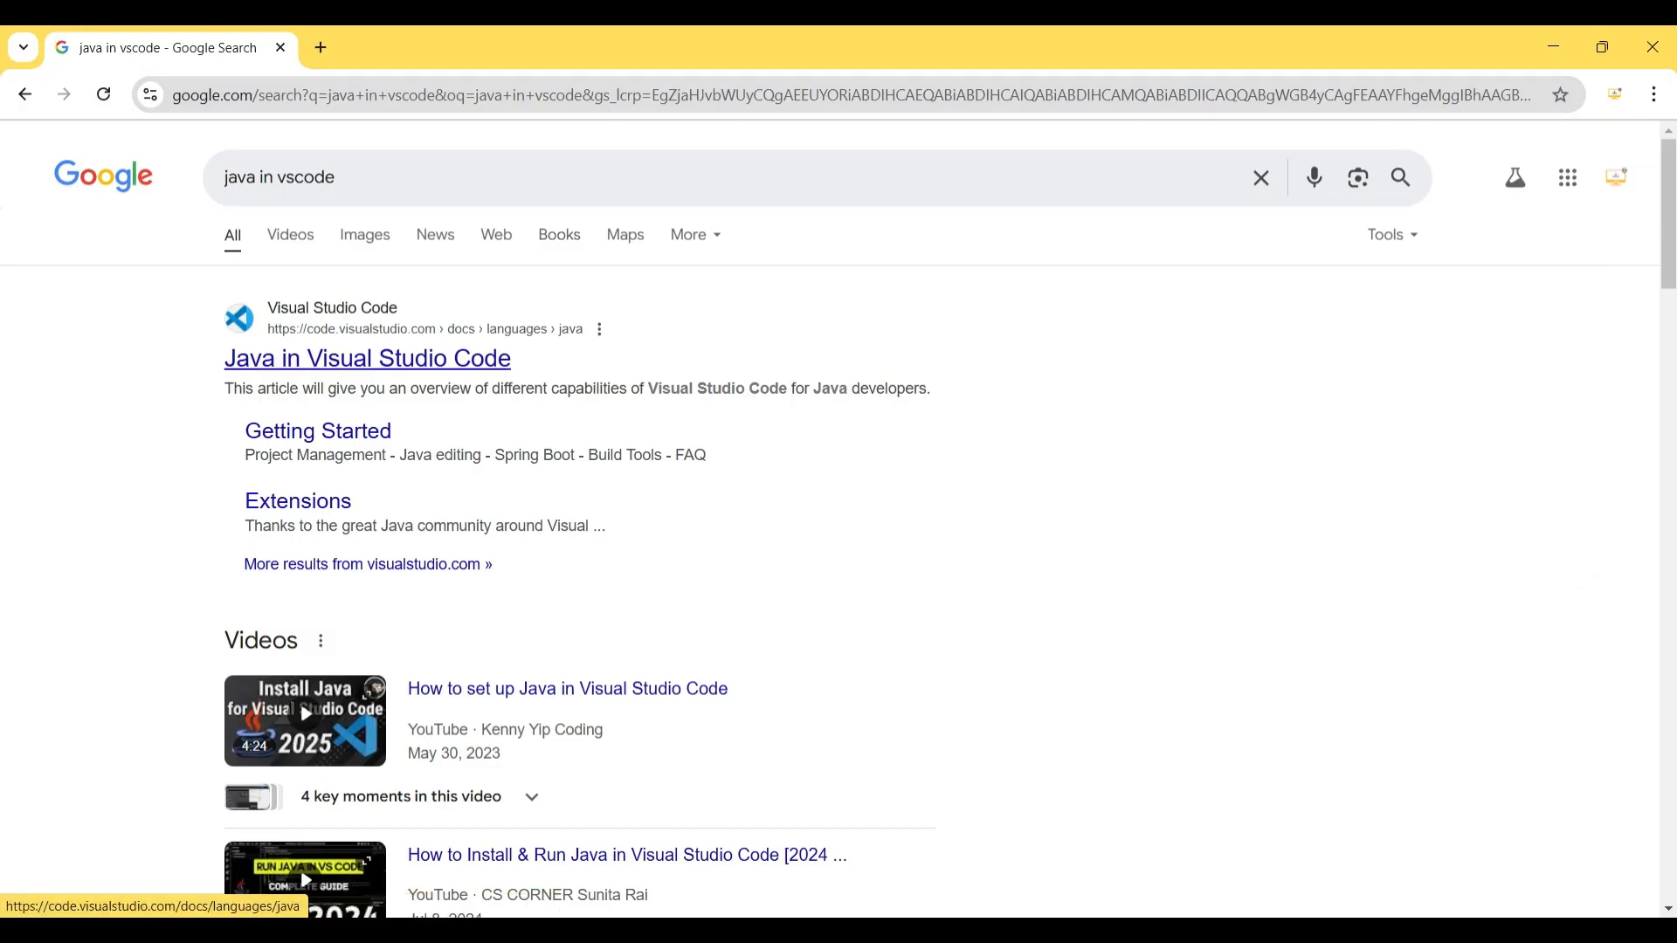
left_click(367, 358)
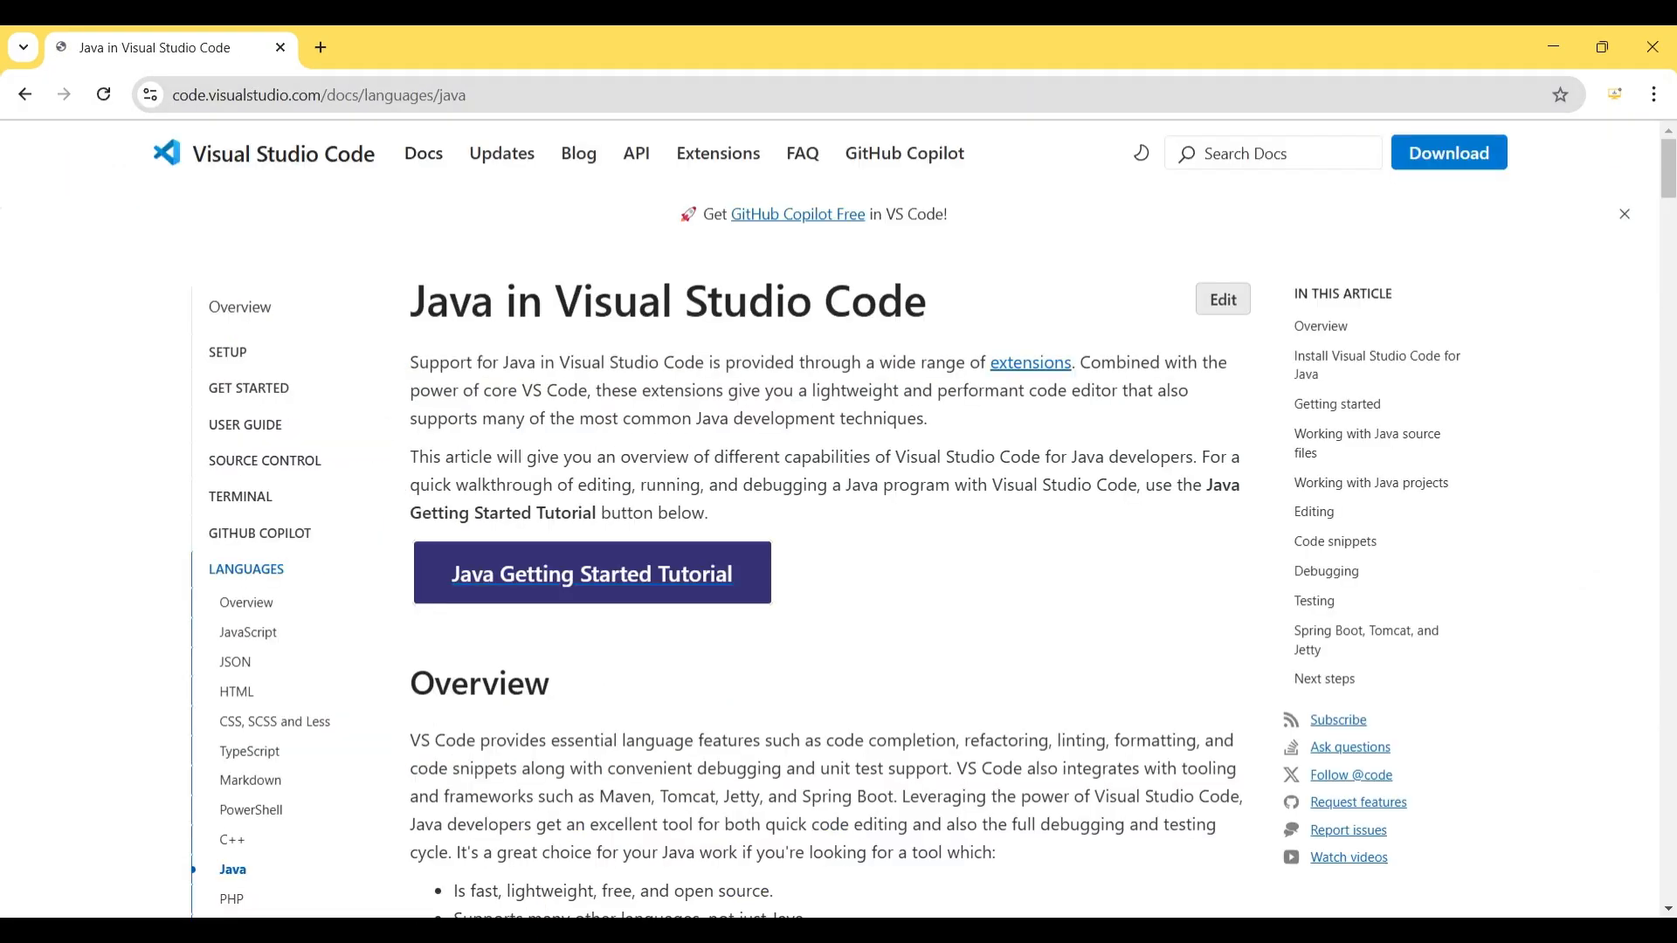
Step: Download the Coding Pack for Java installer for Windows and open the full download history
scroll(825, 550, "down", 5)
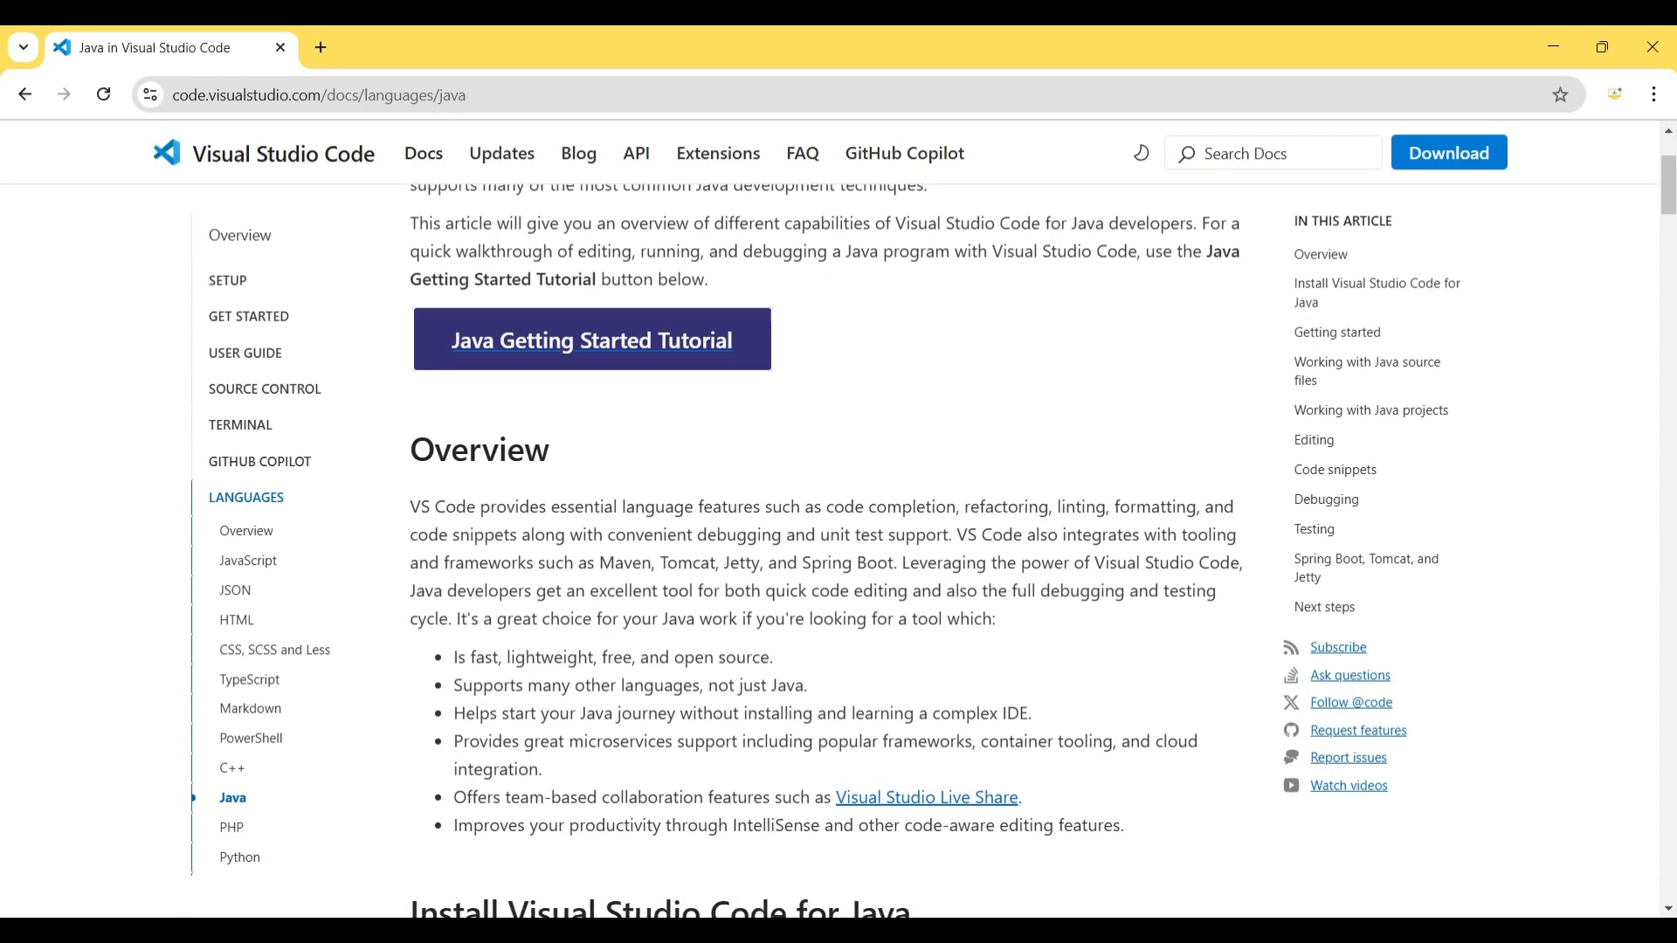
scroll(826, 550, "down", 3)
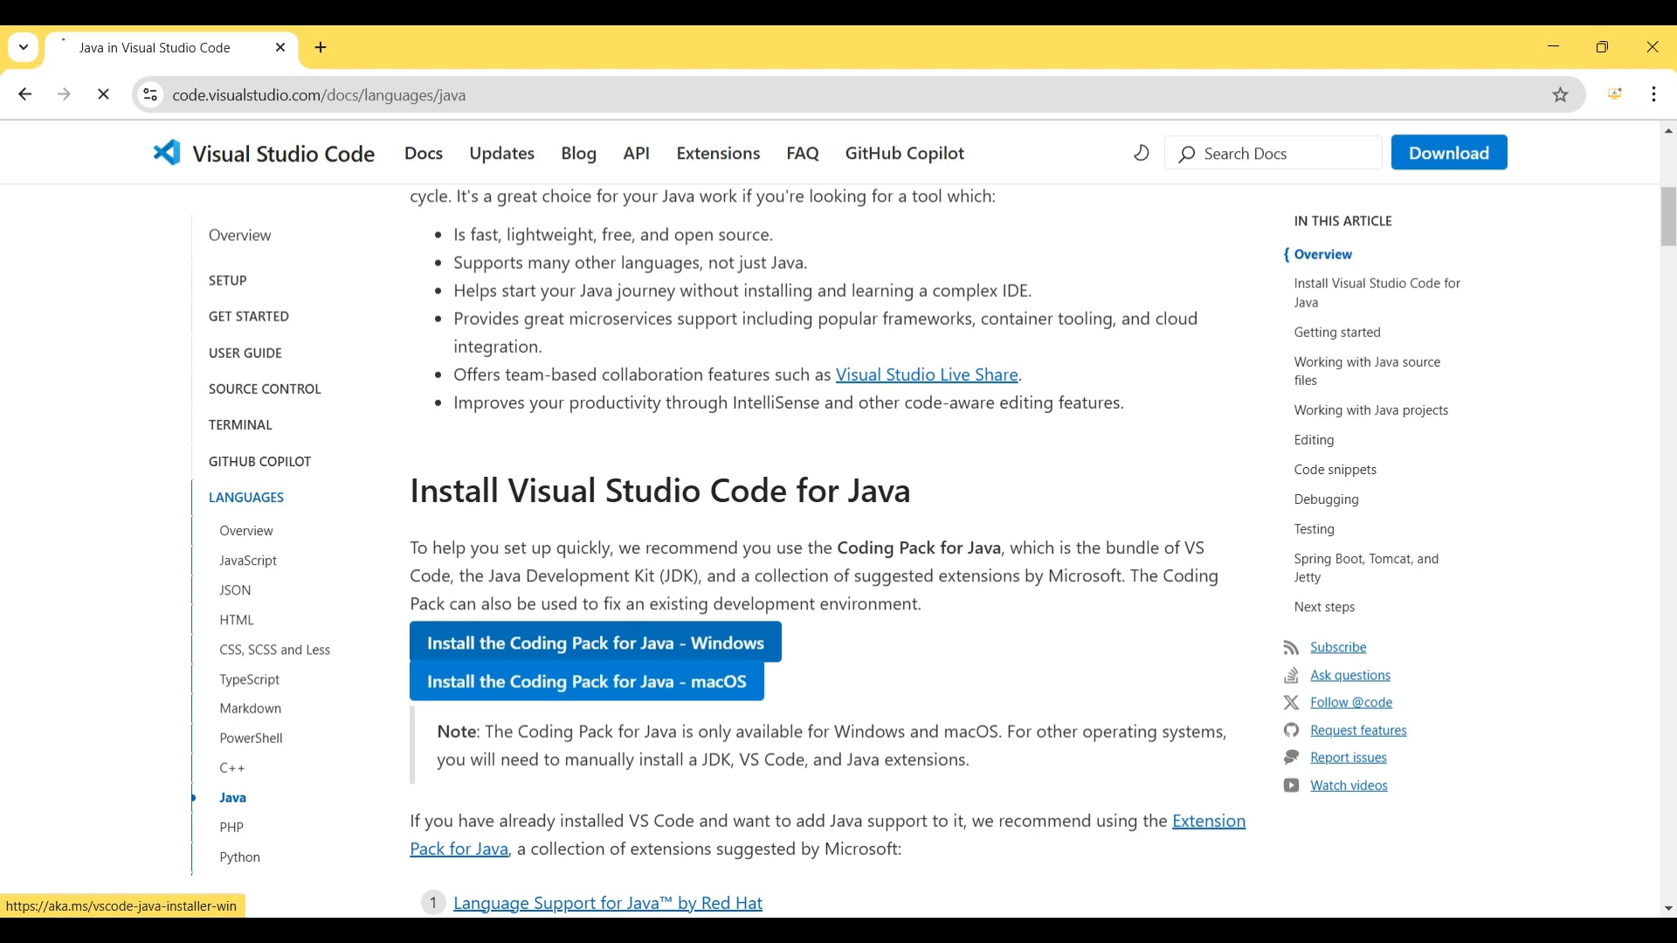
left_click(594, 643)
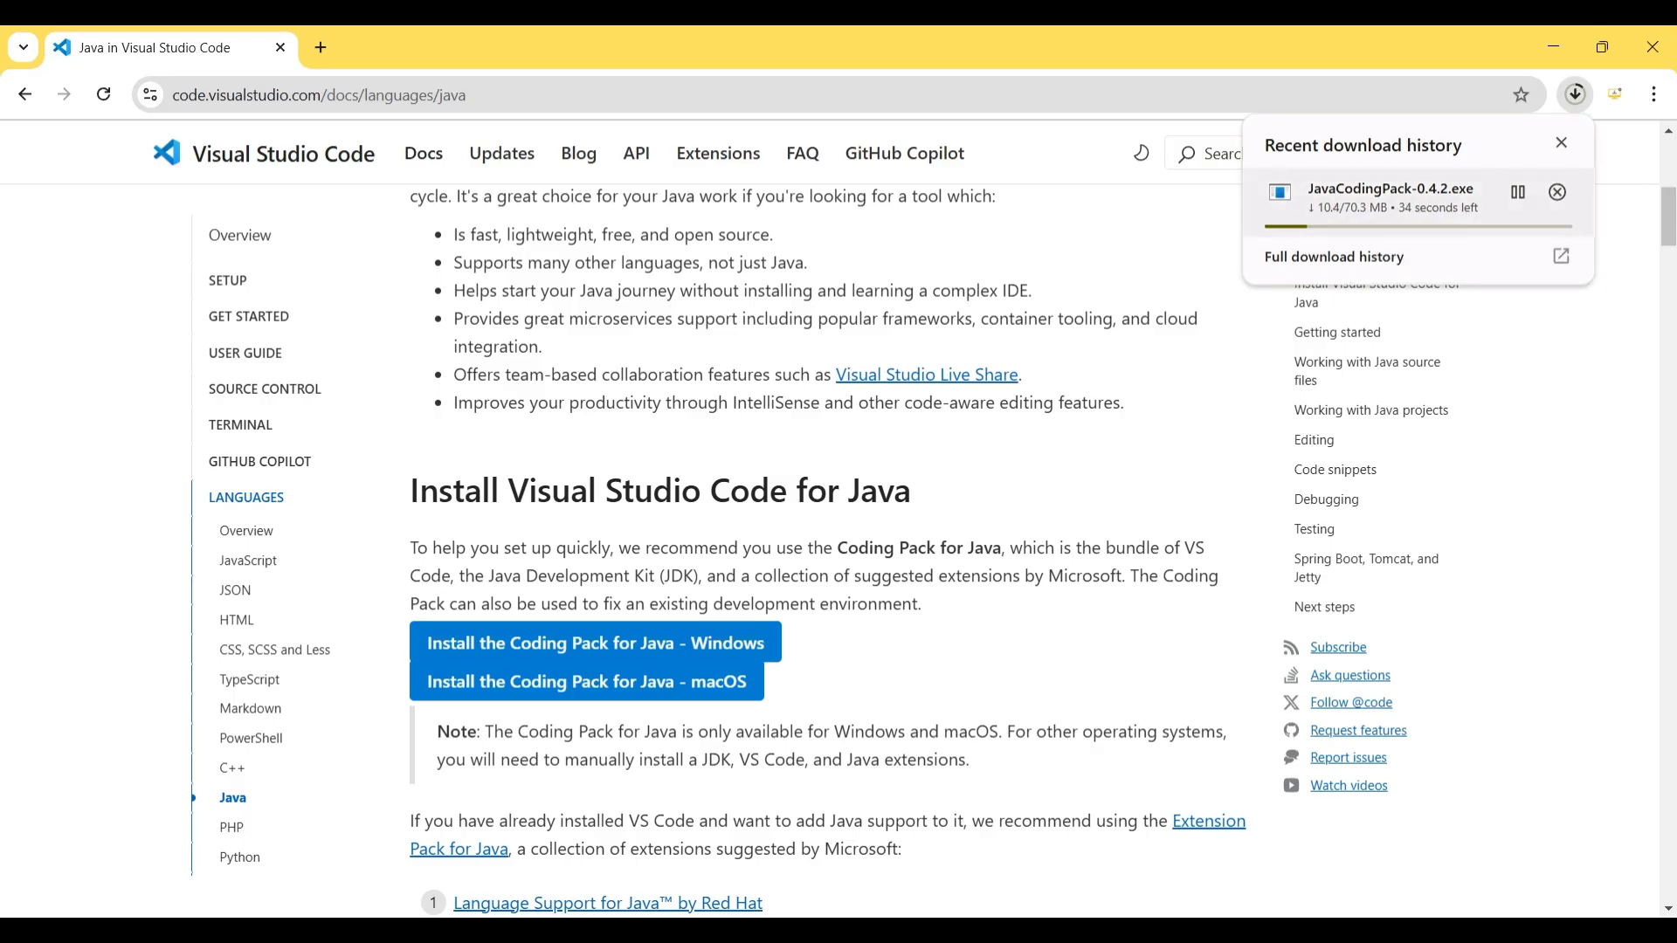
left_click(1334, 256)
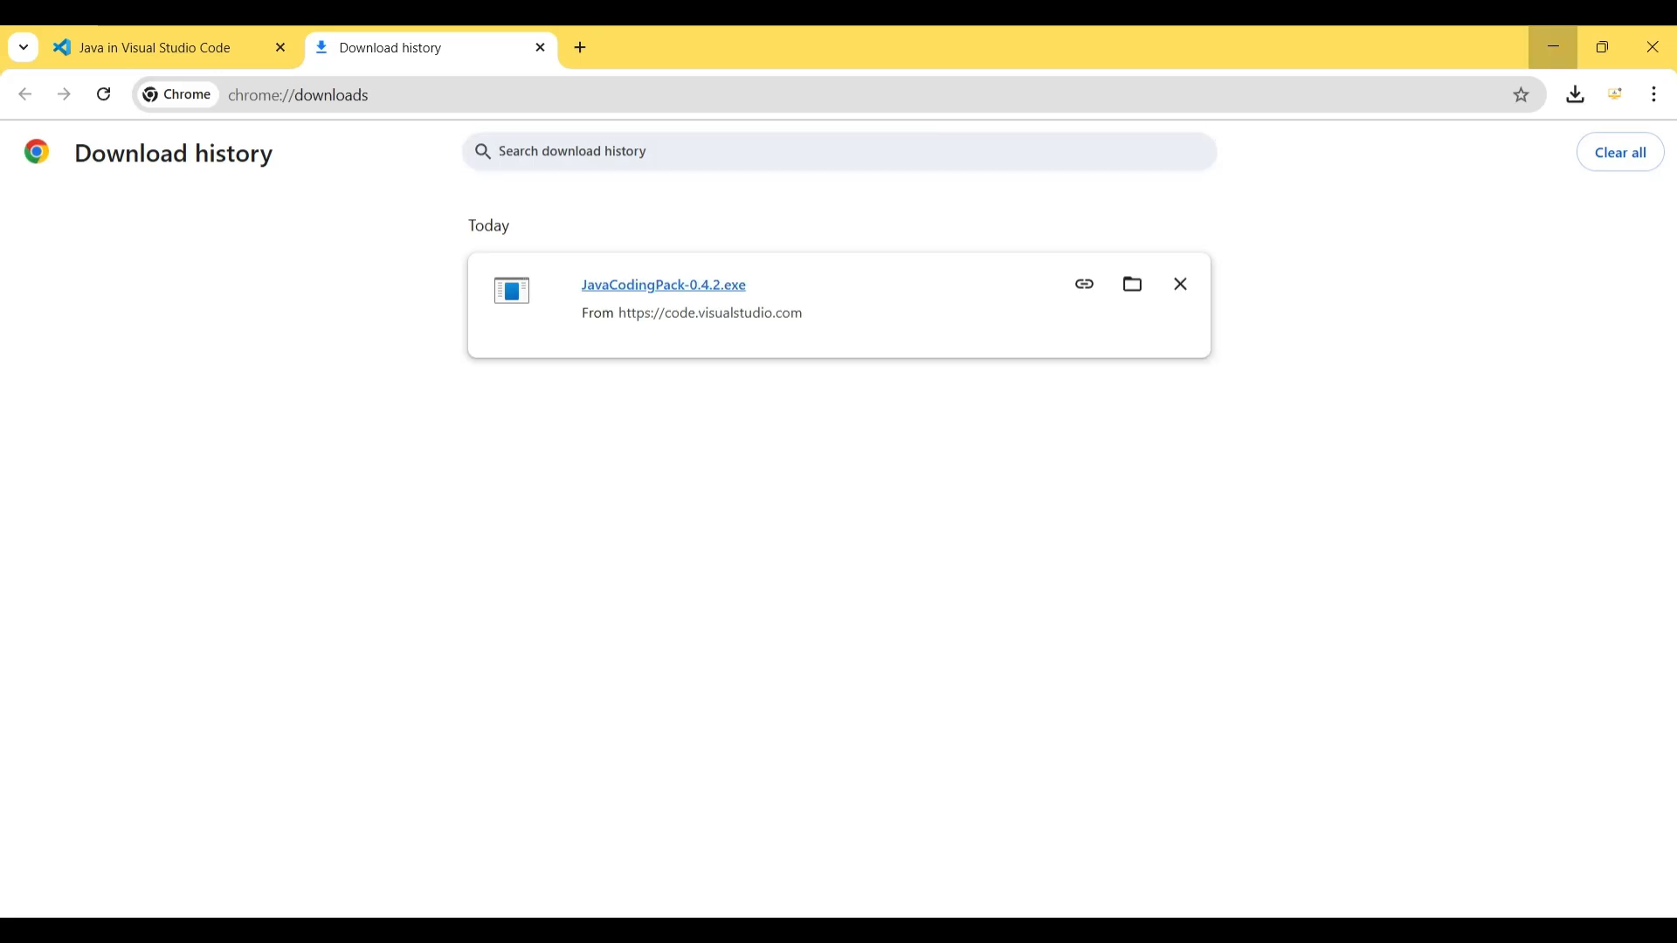
Step: Run JavaCodingPack-0.4.2.exe from the desktop and continue past the license agreement
left_click(1554, 46)
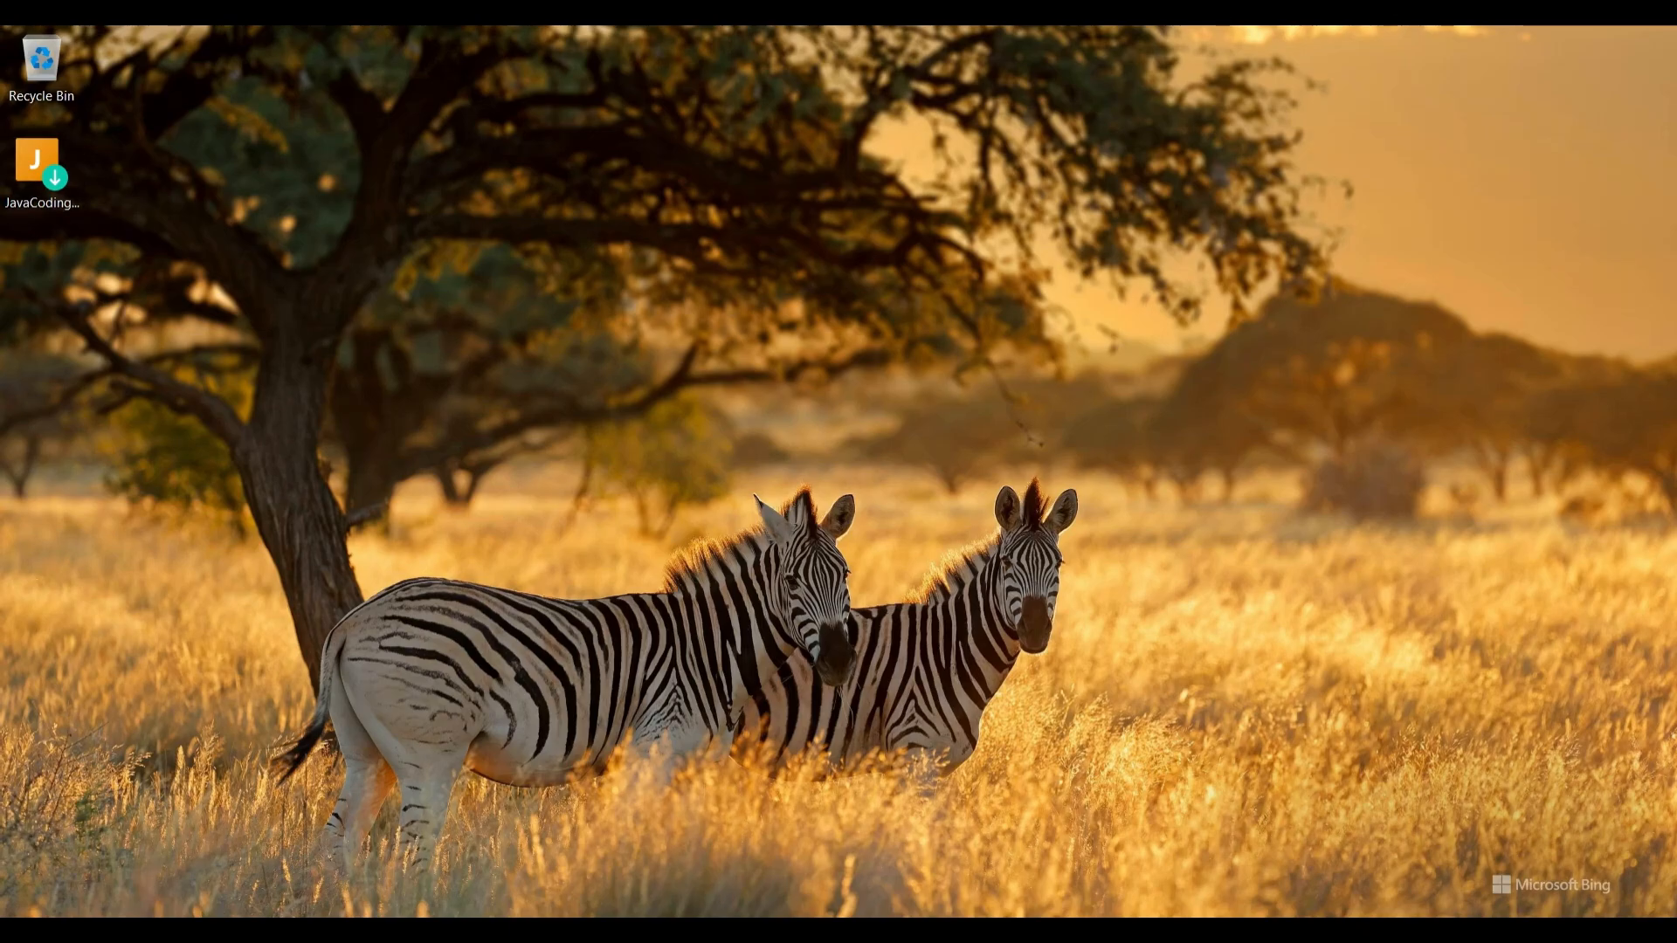
key("F2")
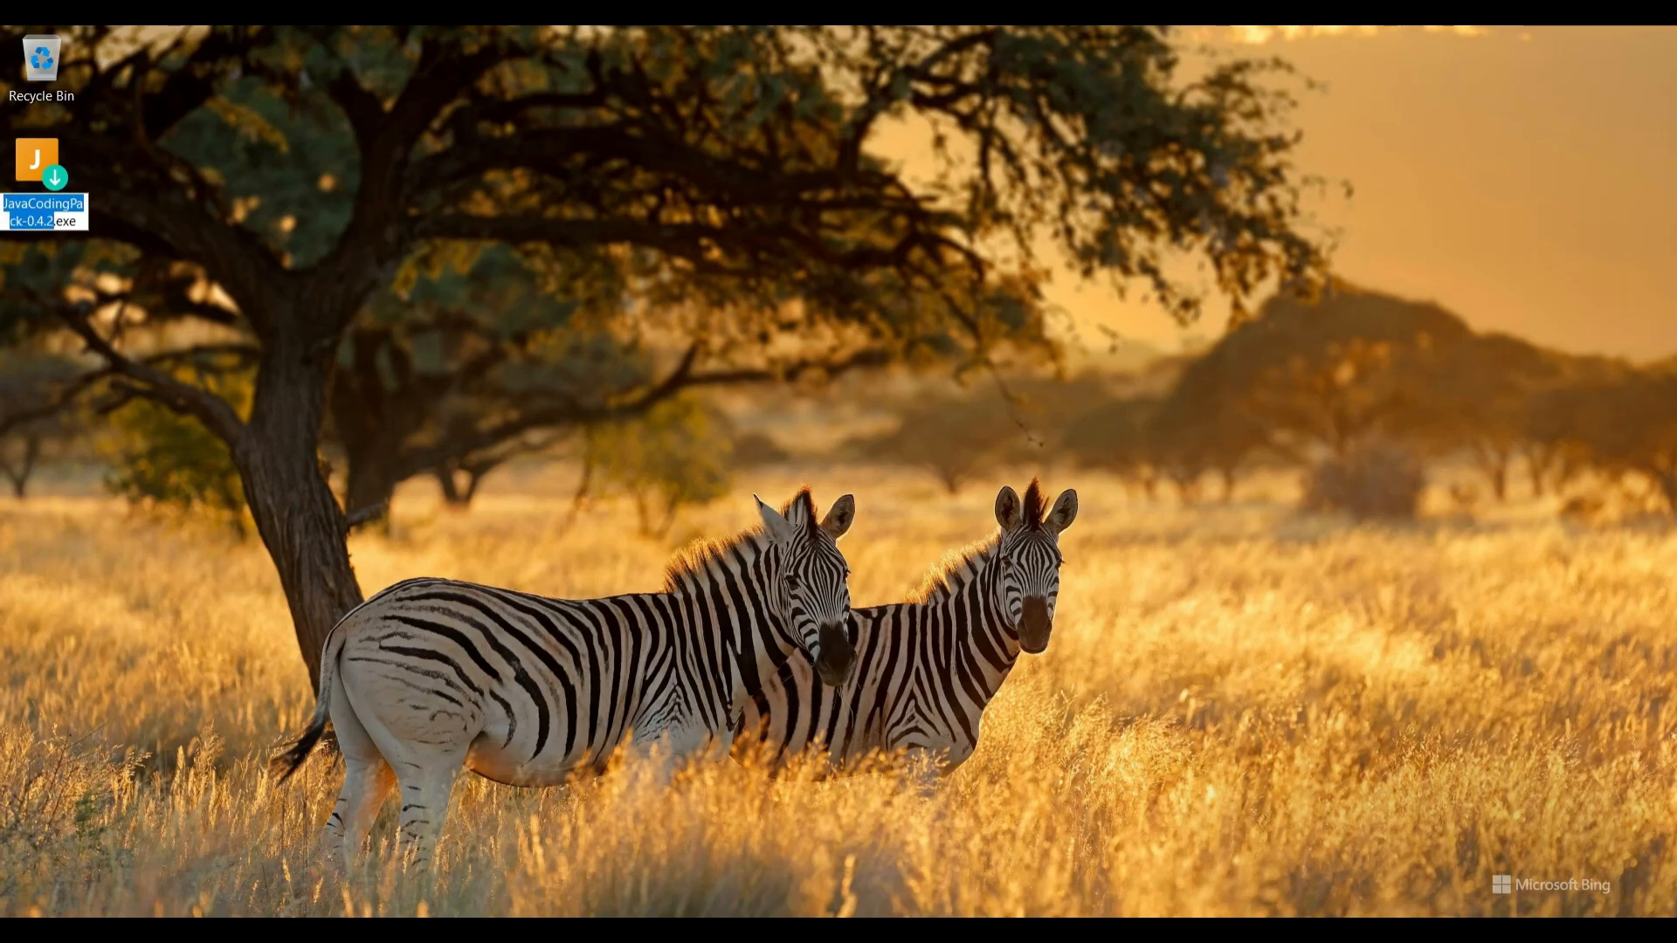
key("Escape")
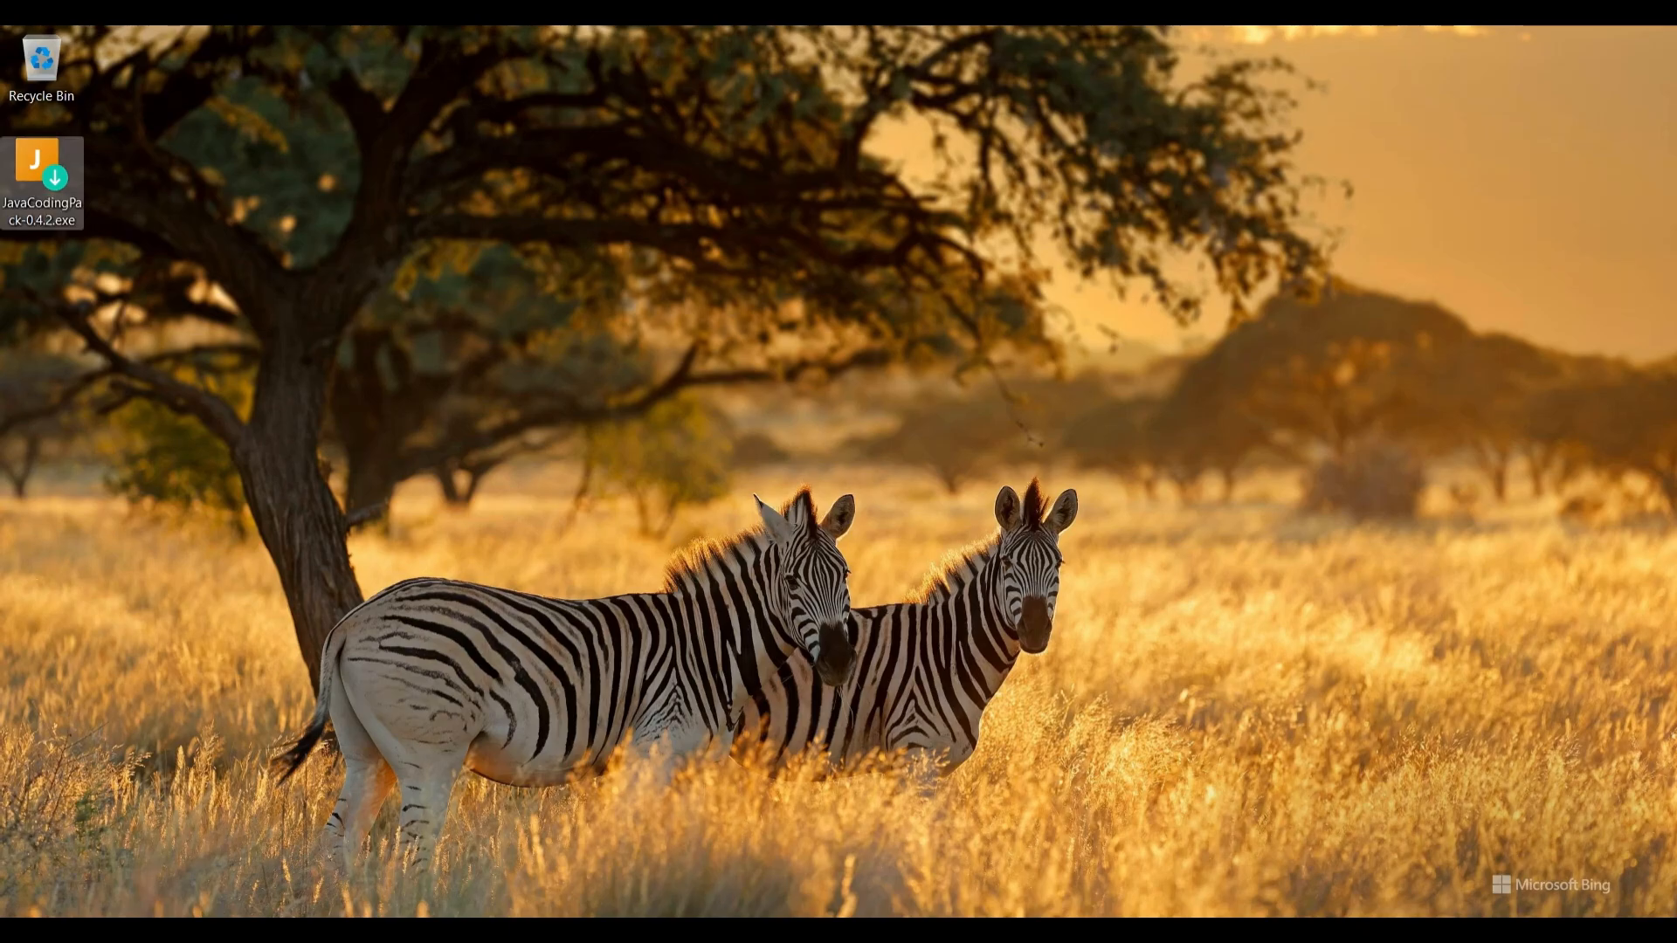
key("Return")
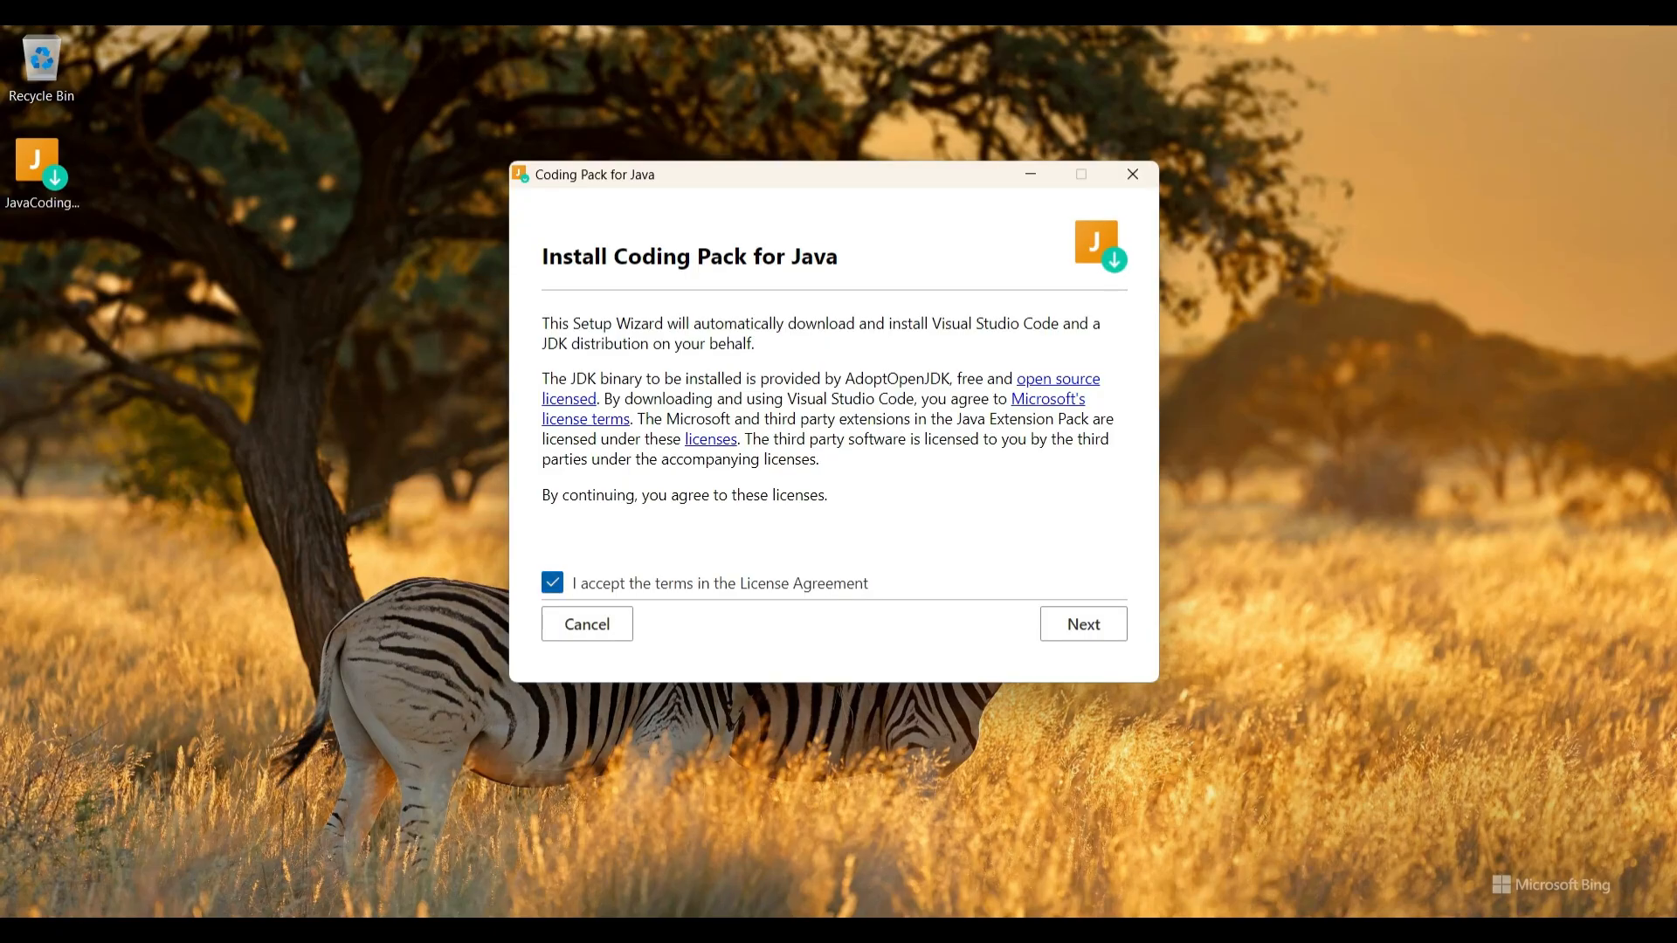
key("Tab")
key("Return")
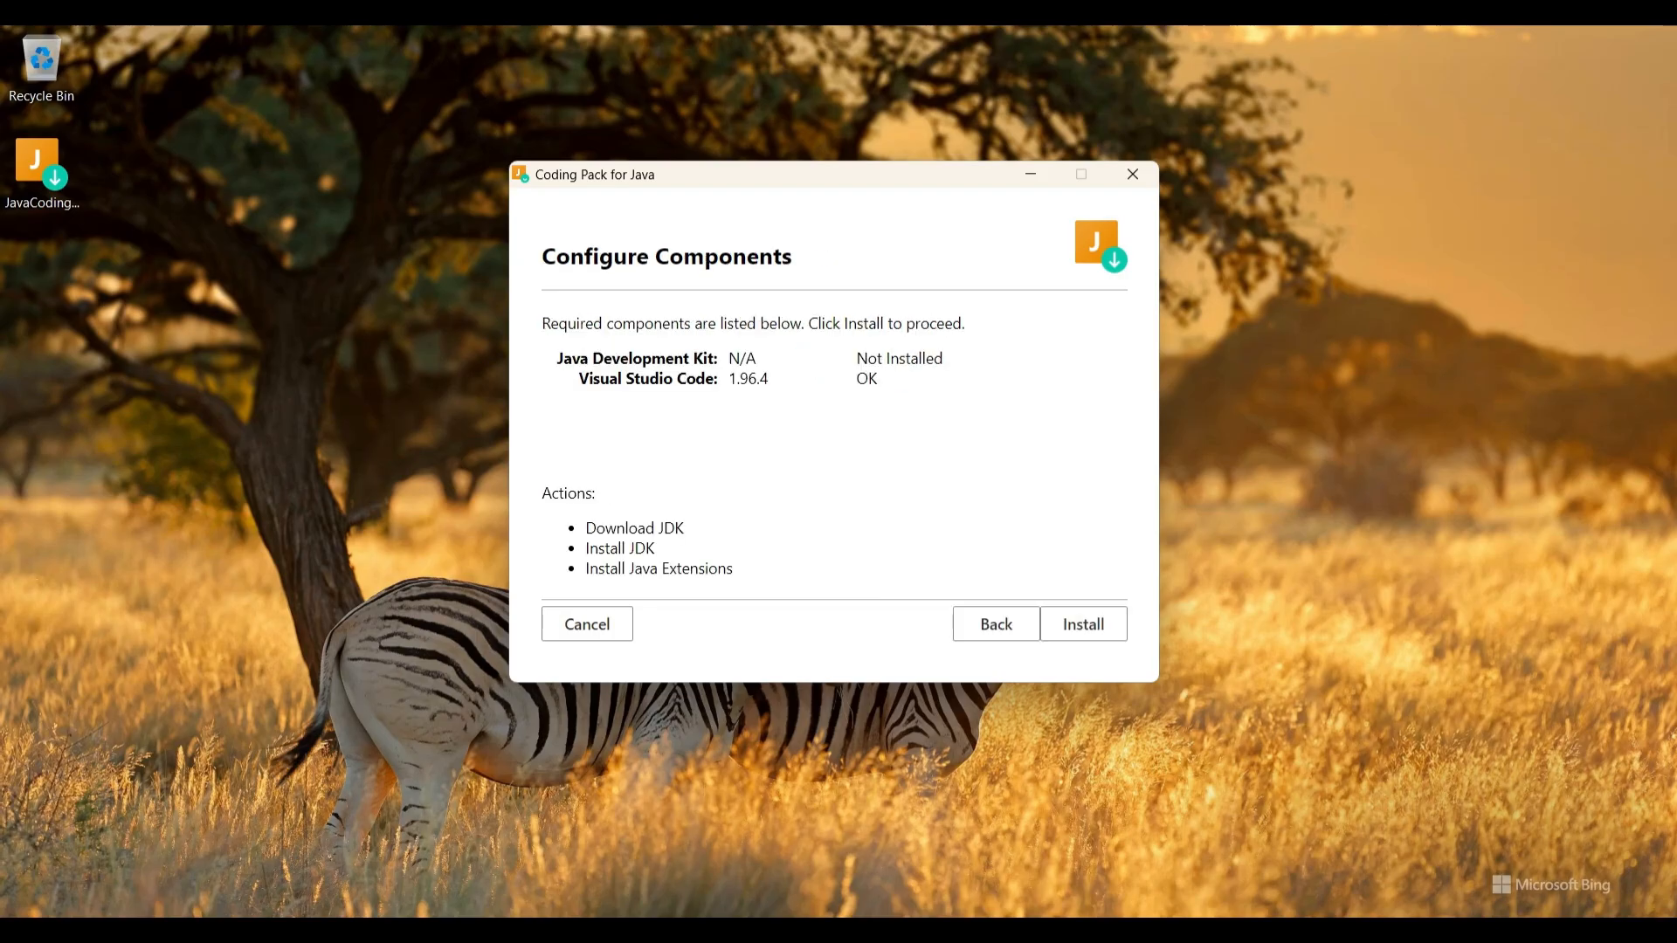
Step: Review the listed setup actions, install the JDK and Java extensions, and finish the Coding Pack wizard
left_click_drag(551, 493, 685, 528)
left_click(603, 494)
left_click_drag(584, 548, 734, 569)
left_click(655, 548)
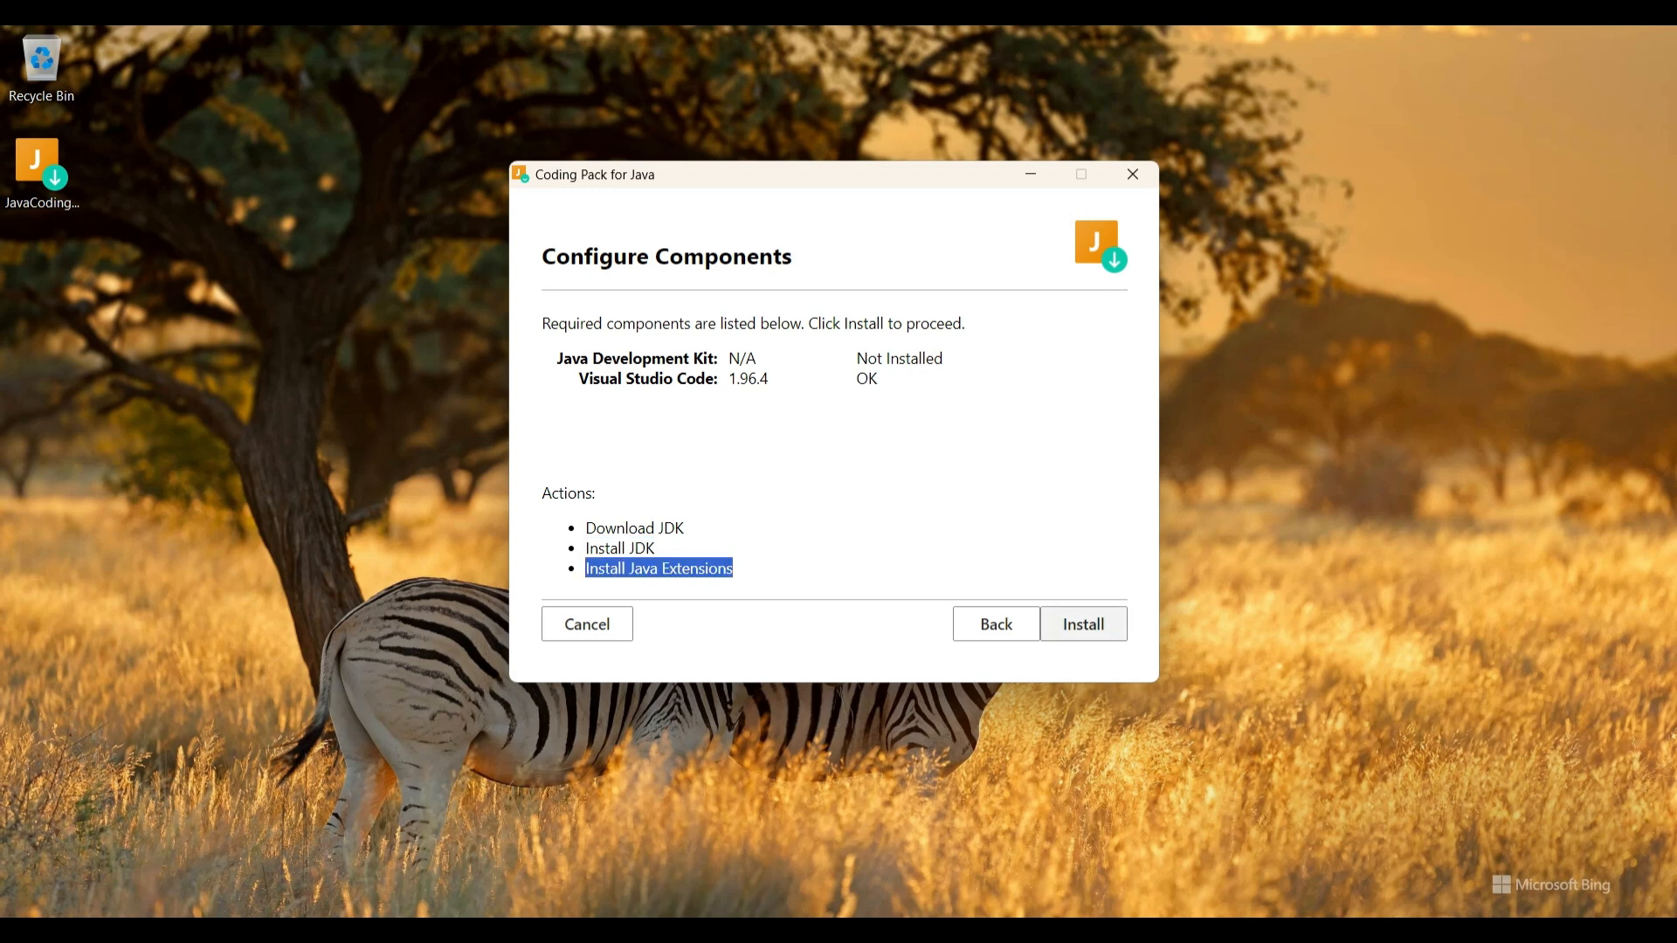
left_click(1084, 624)
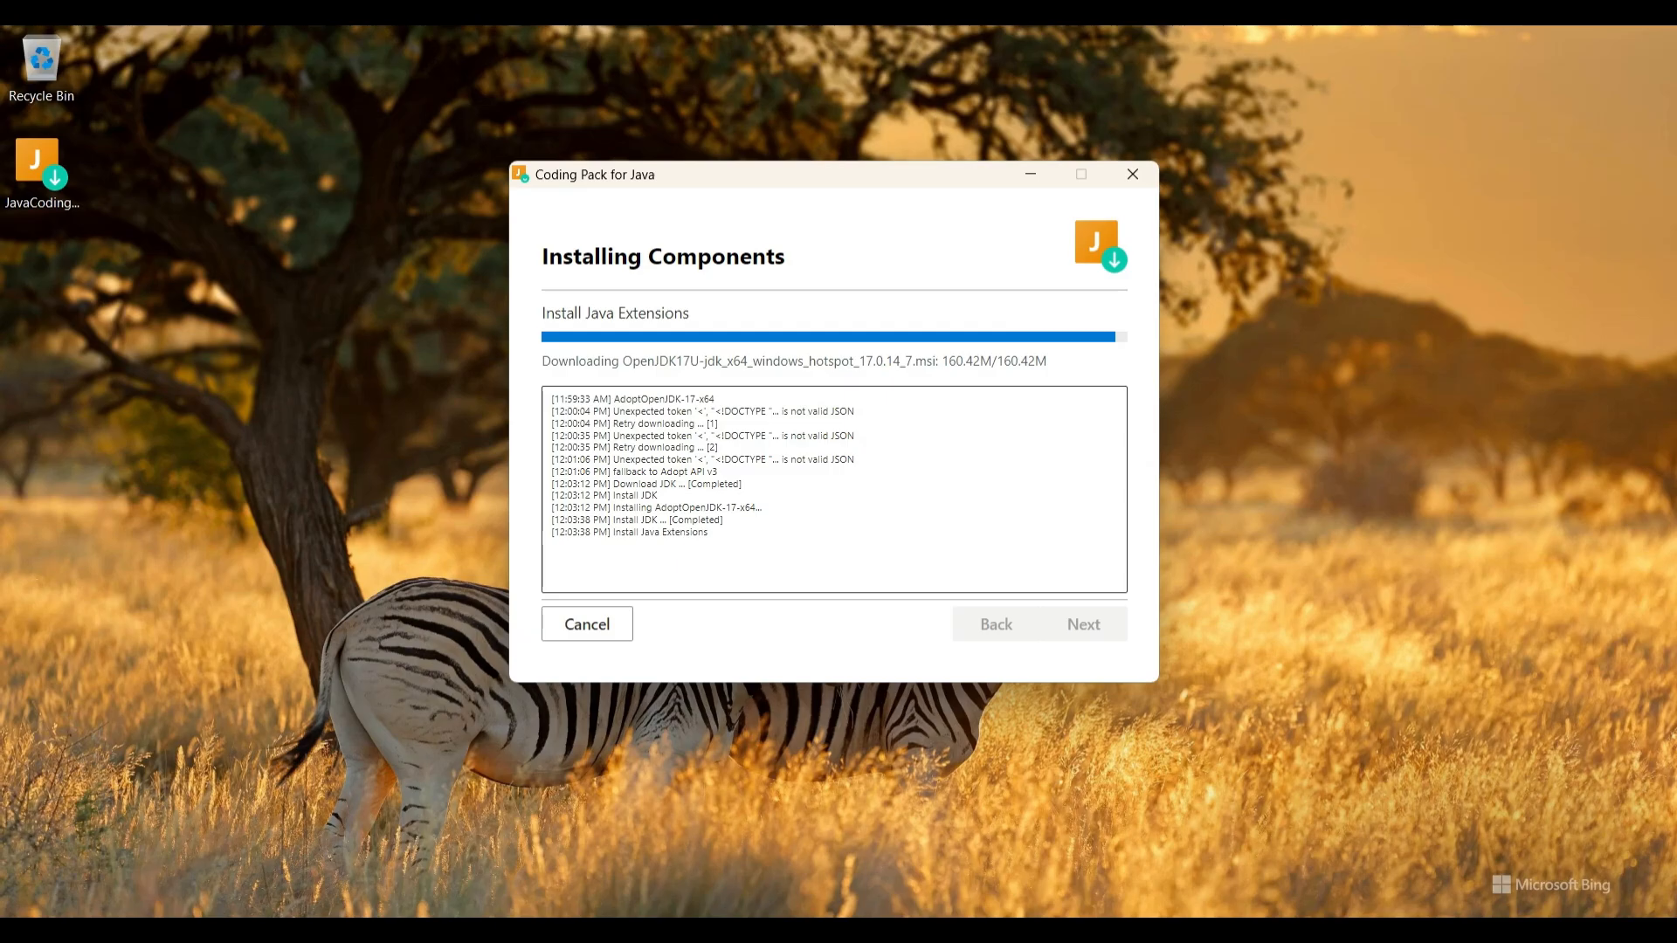
key("Return")
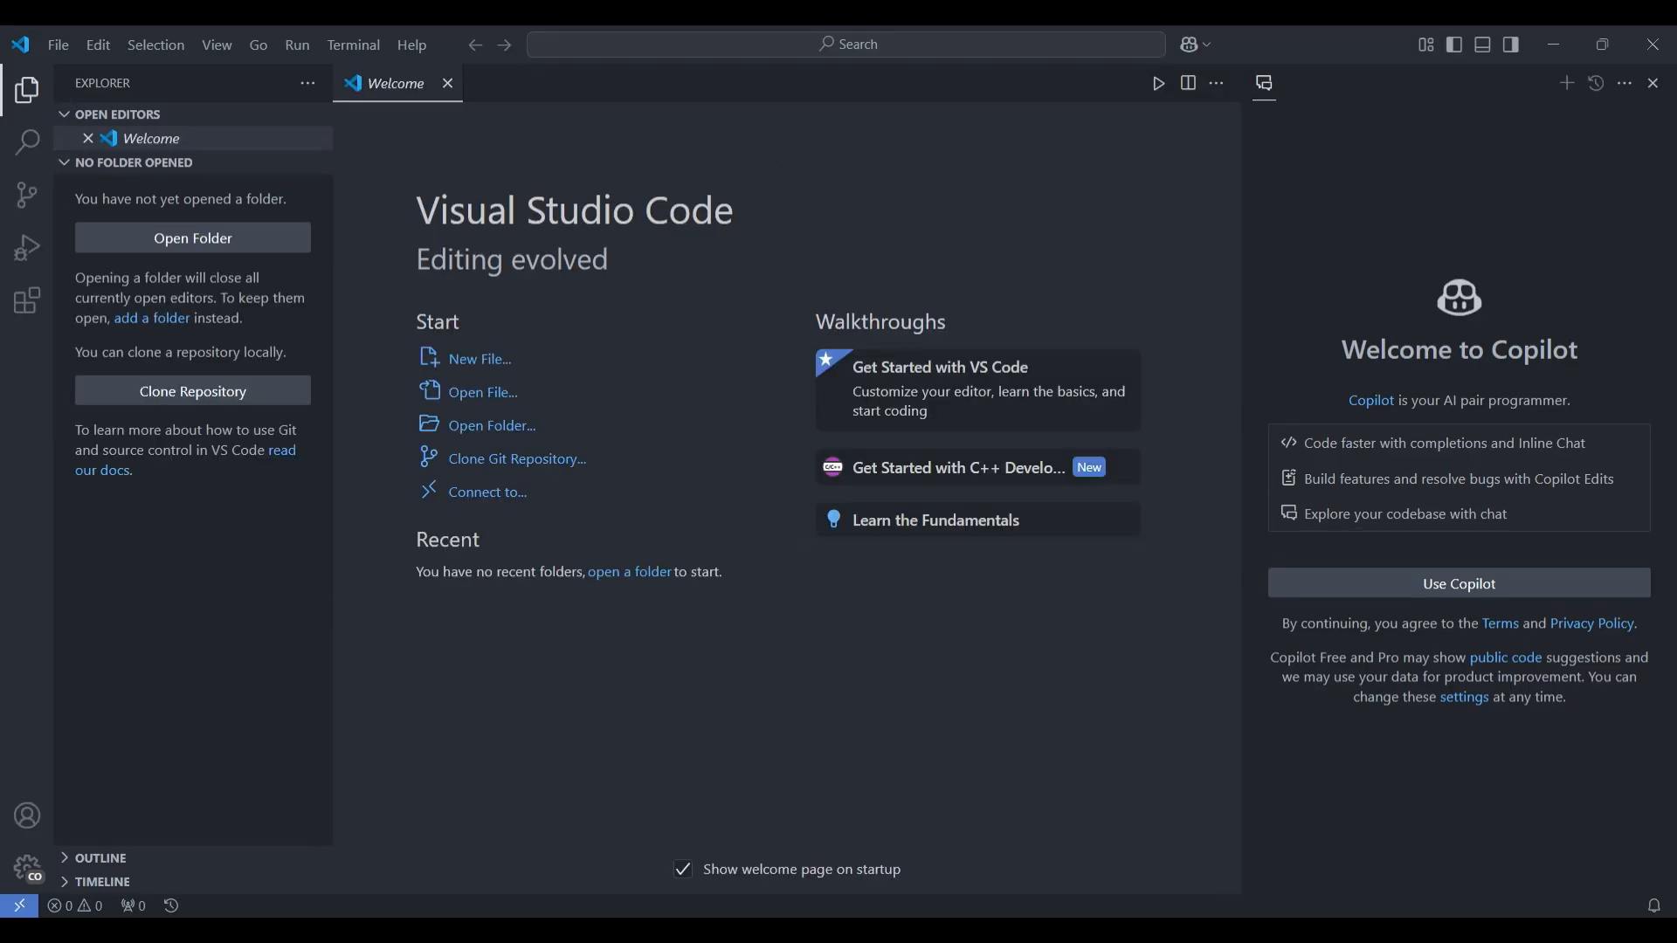
Step: Switch to Visual Studio Code, install Microsoft's Extension Pack for Java, and close the Welcome page
left_click(26, 301)
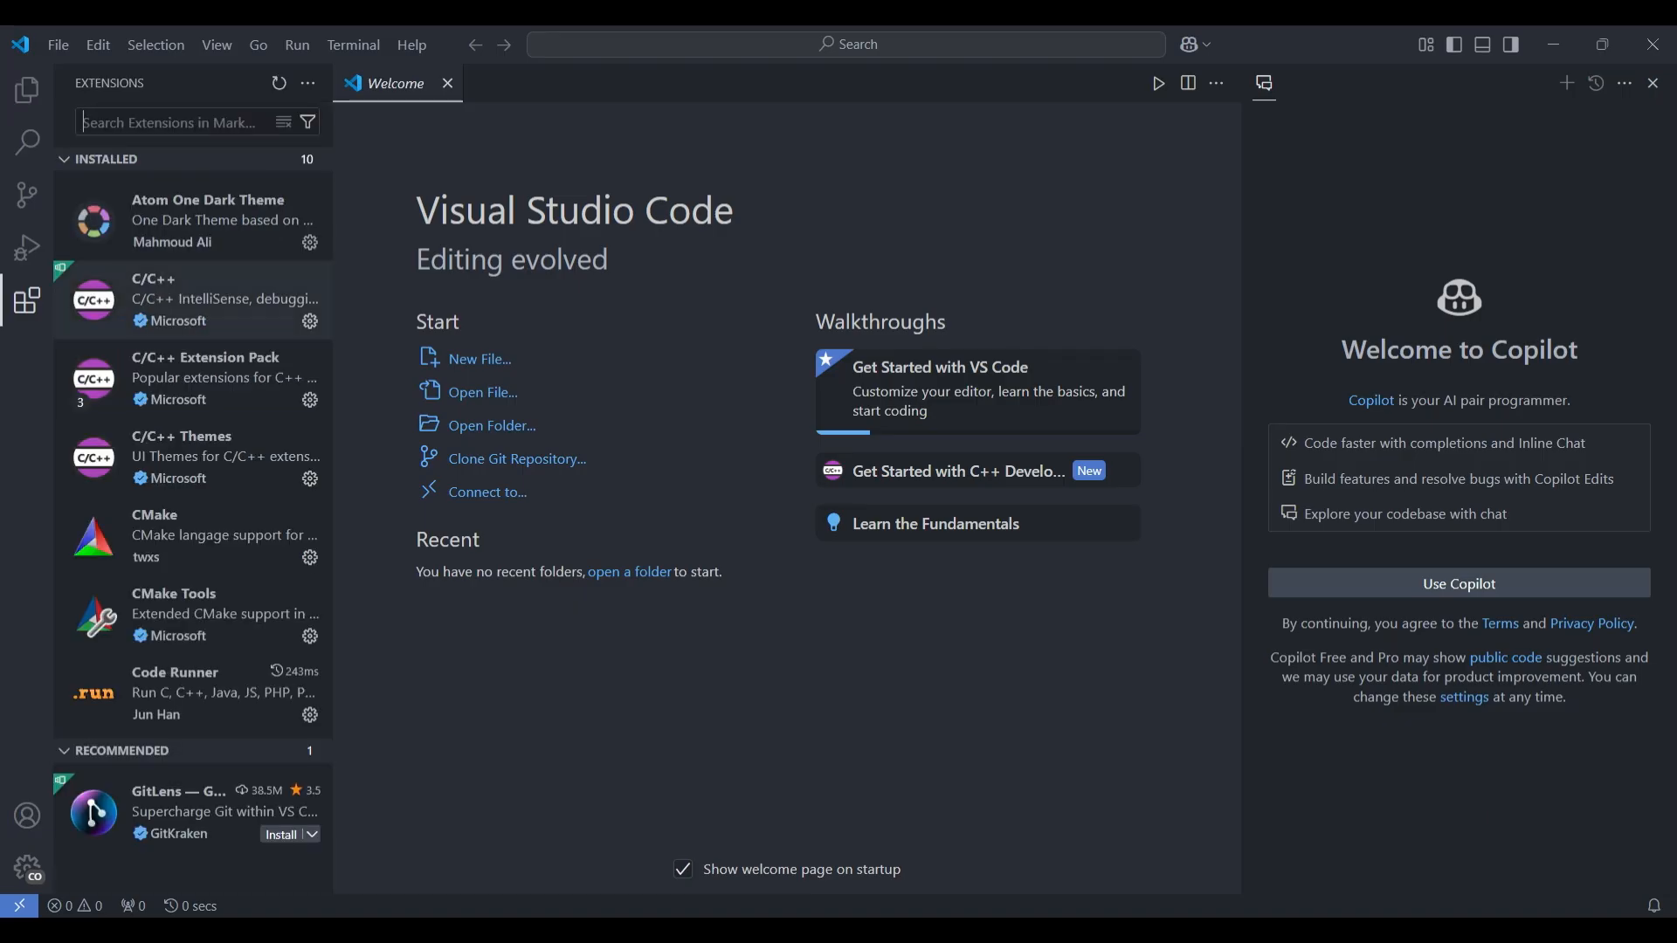
type("java")
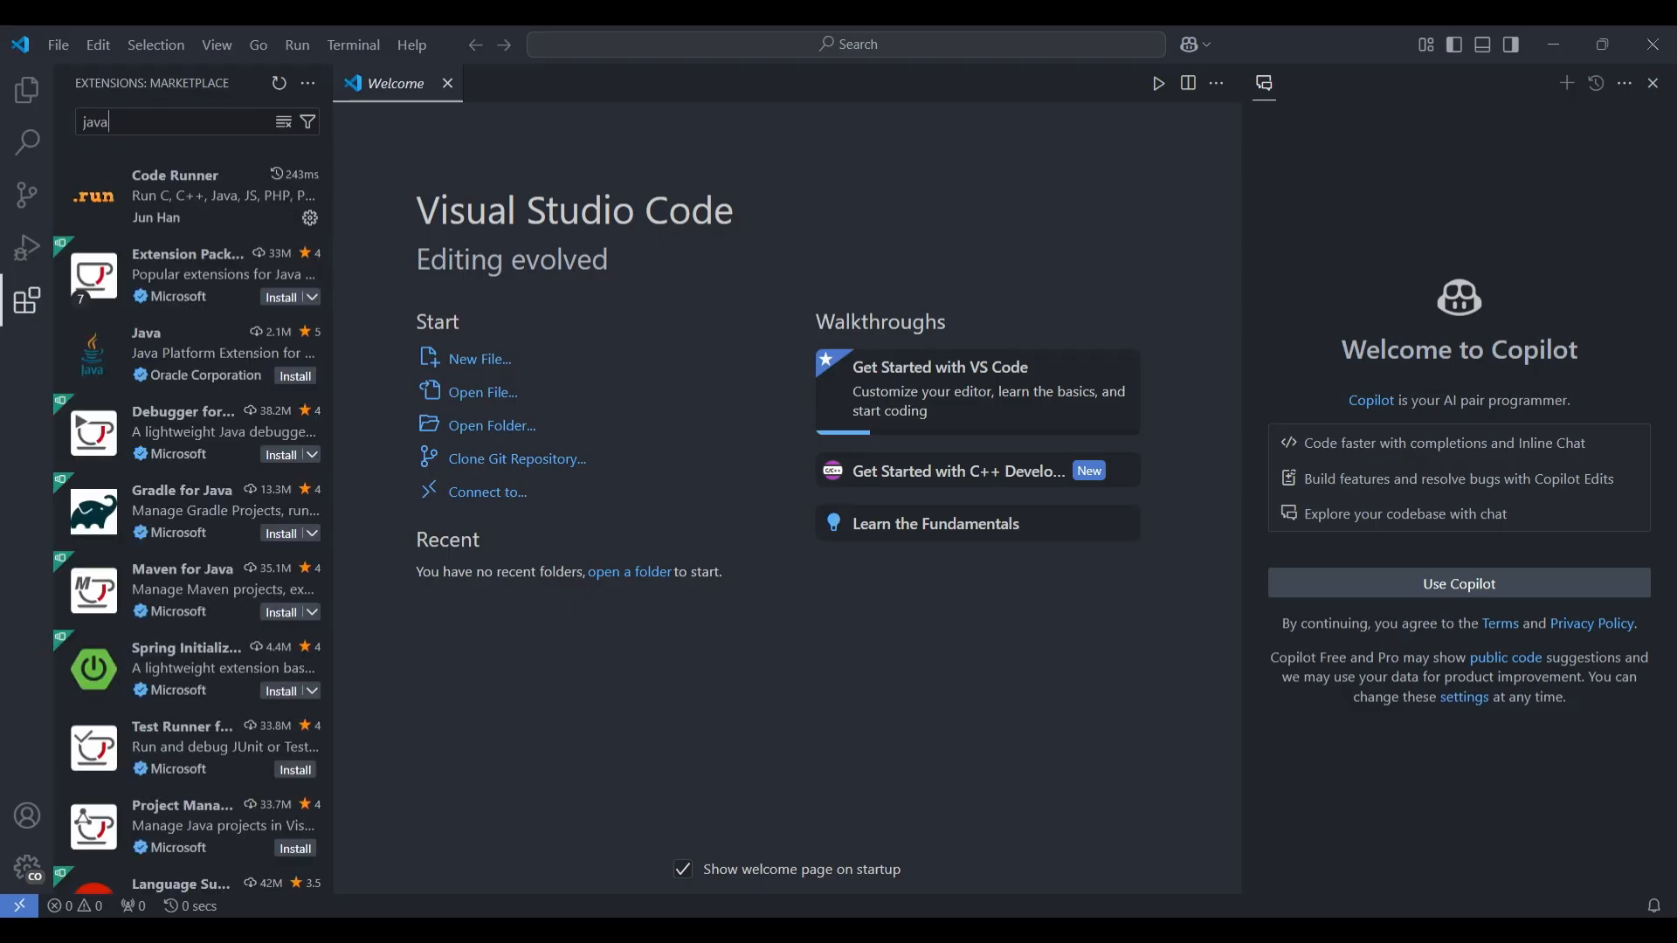
left_click(193, 275)
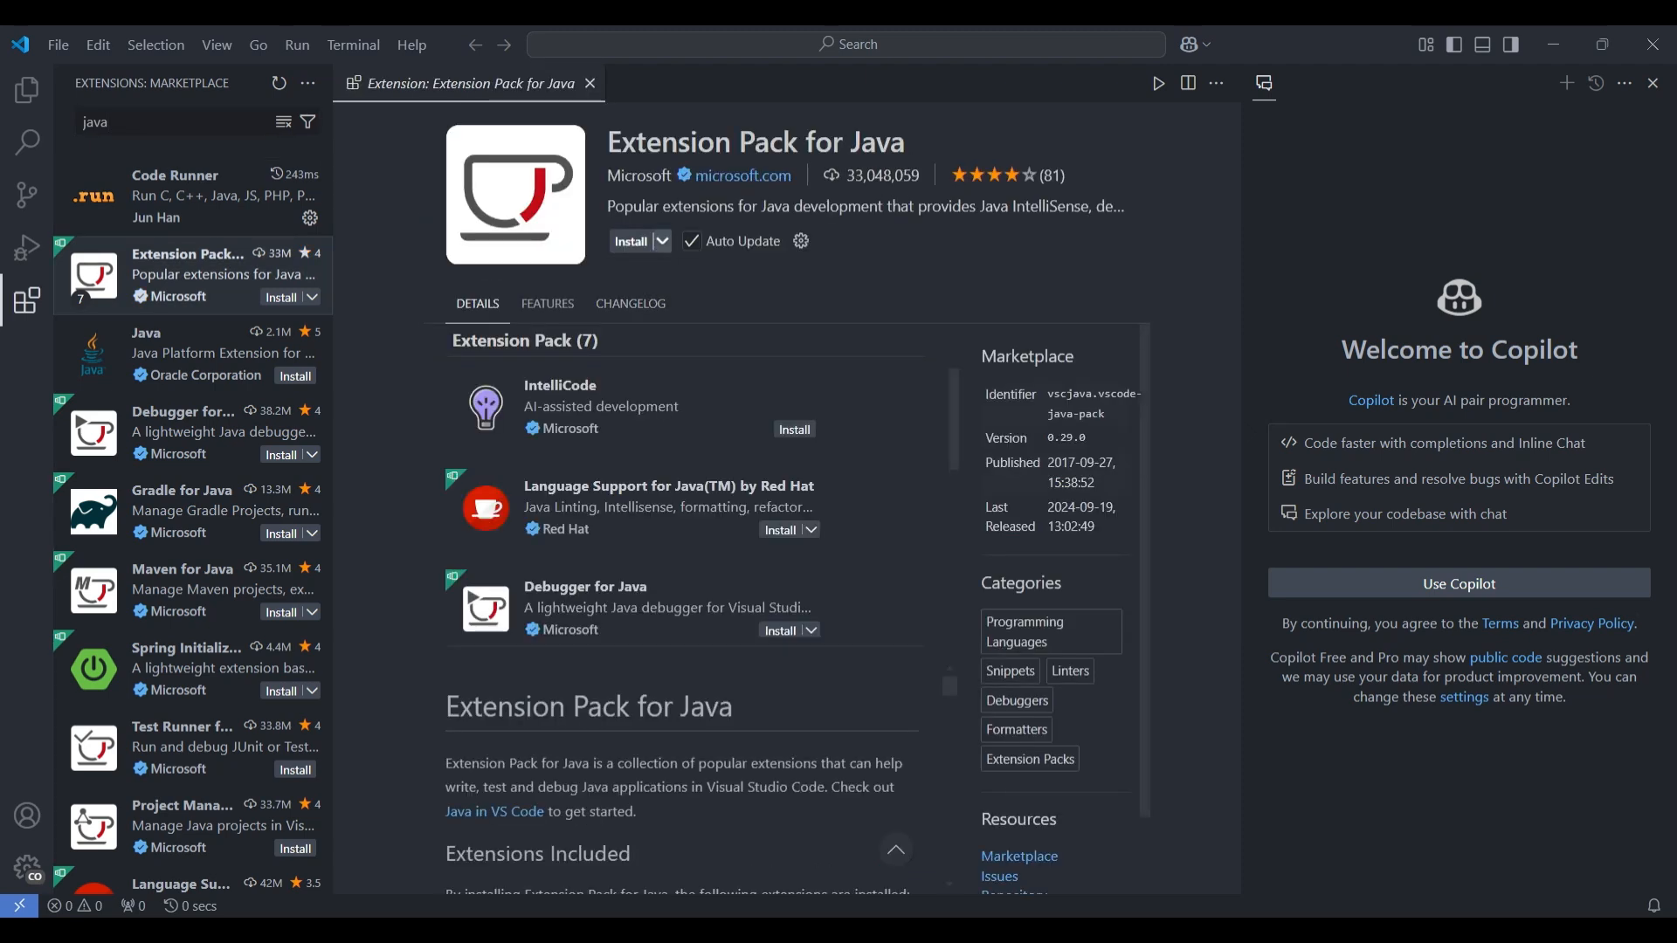
left_click(631, 242)
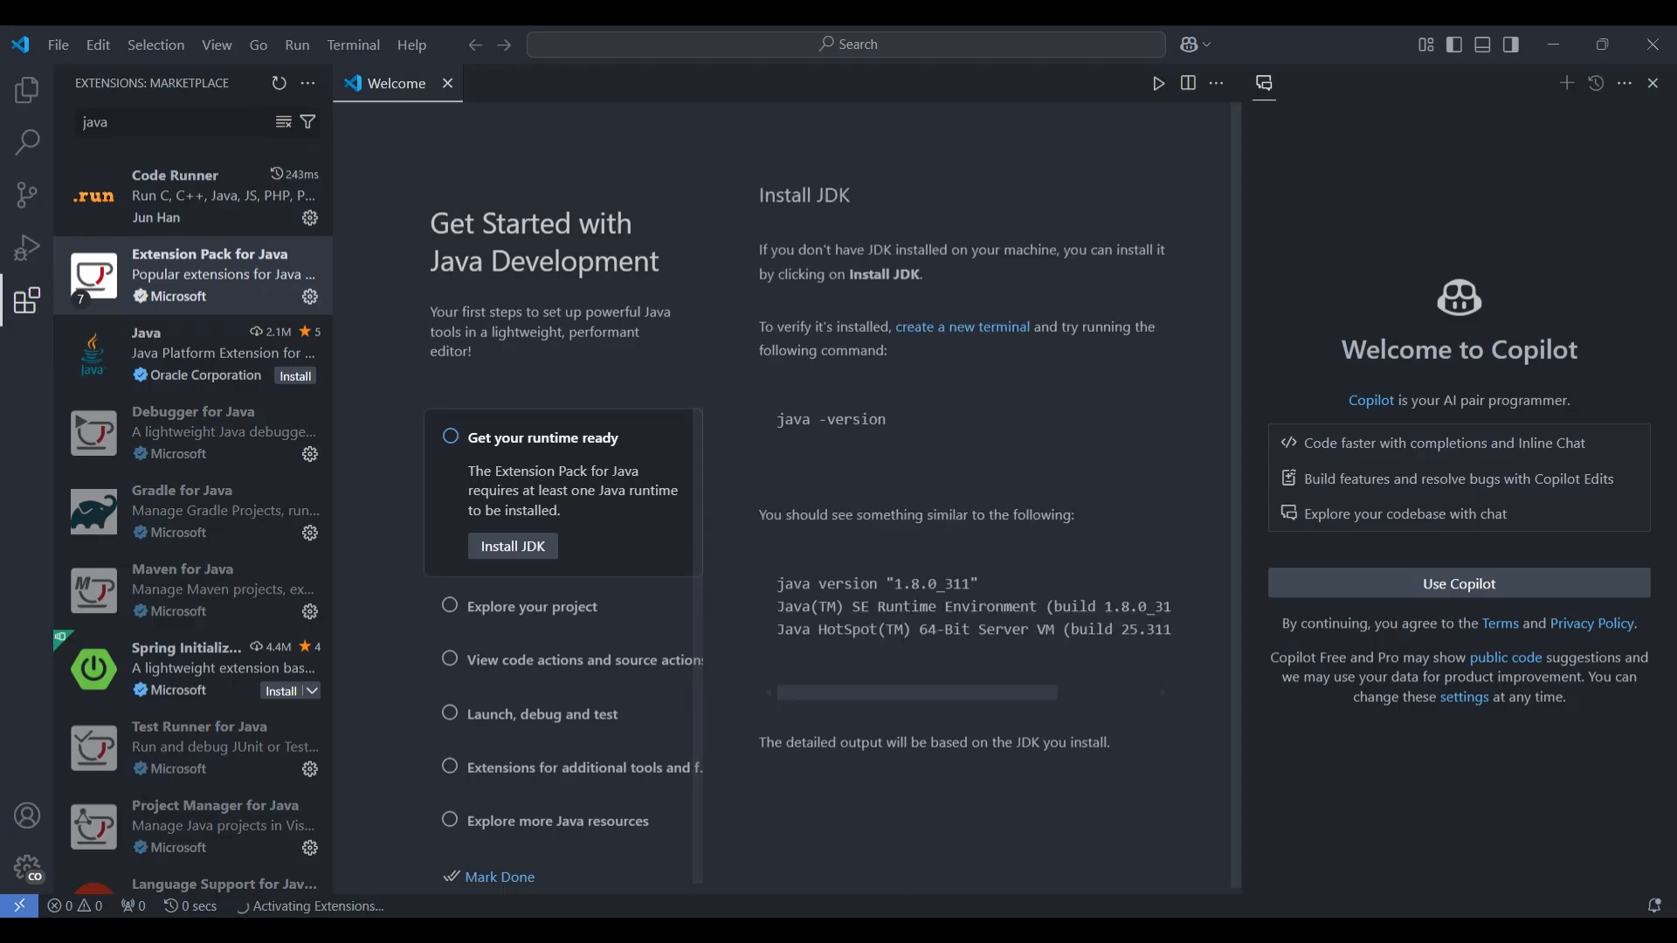
left_click(449, 83)
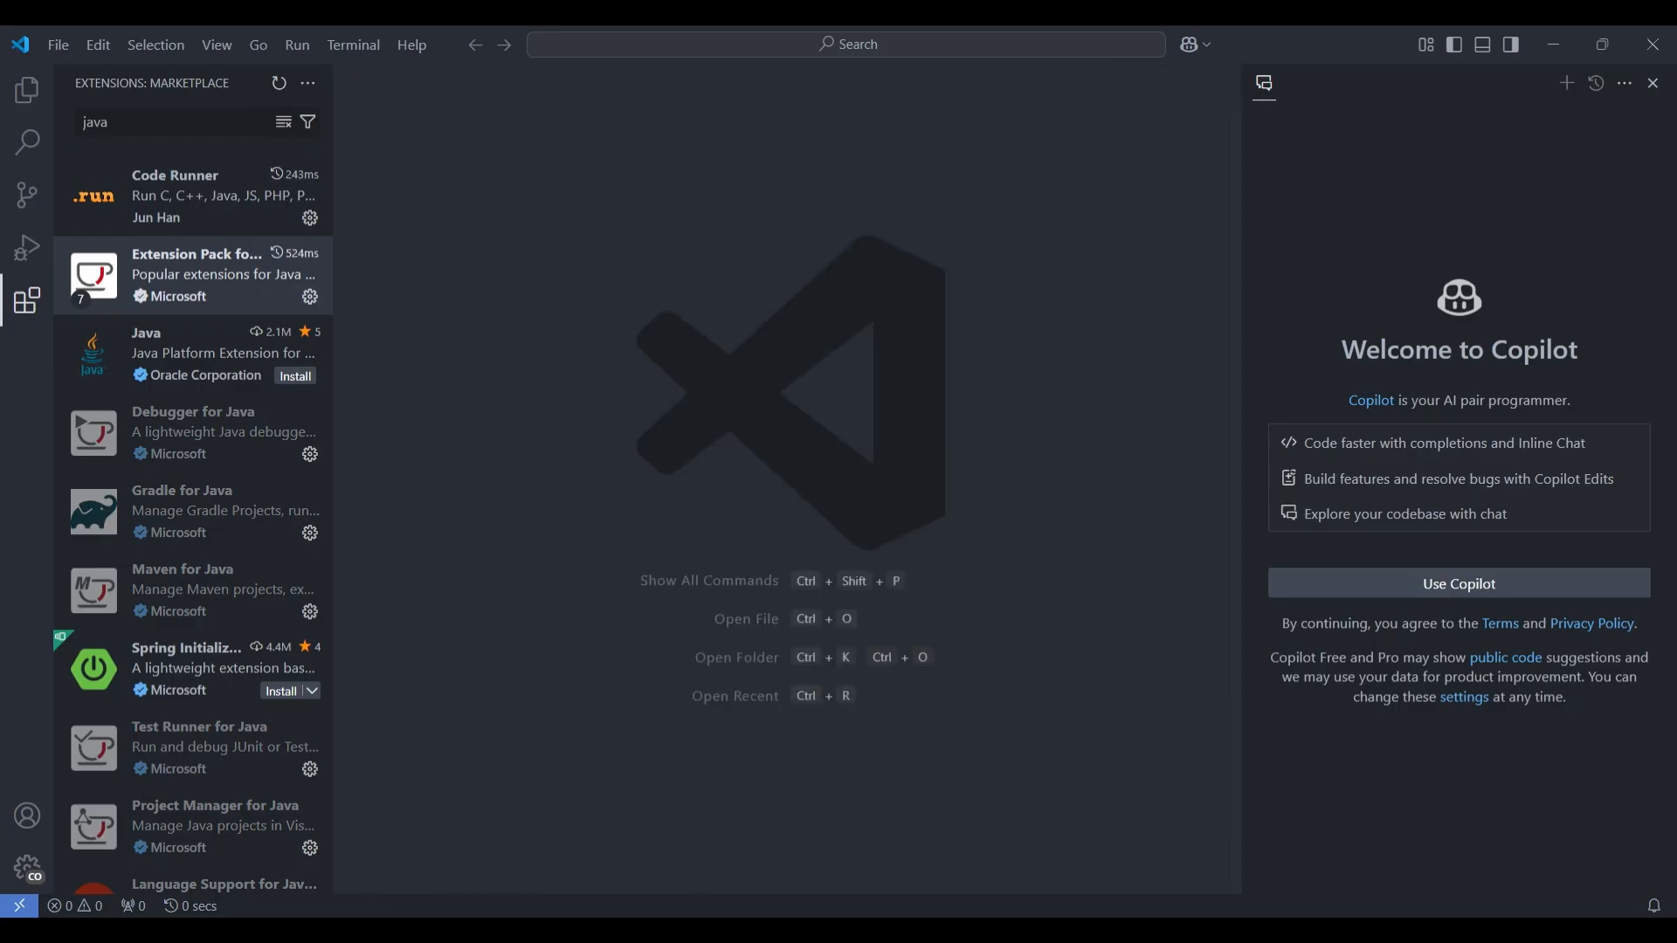
Step: Start a new Java project with the Java: Create Java Project command, using the No build tools project type
key("ctrl+shift+p")
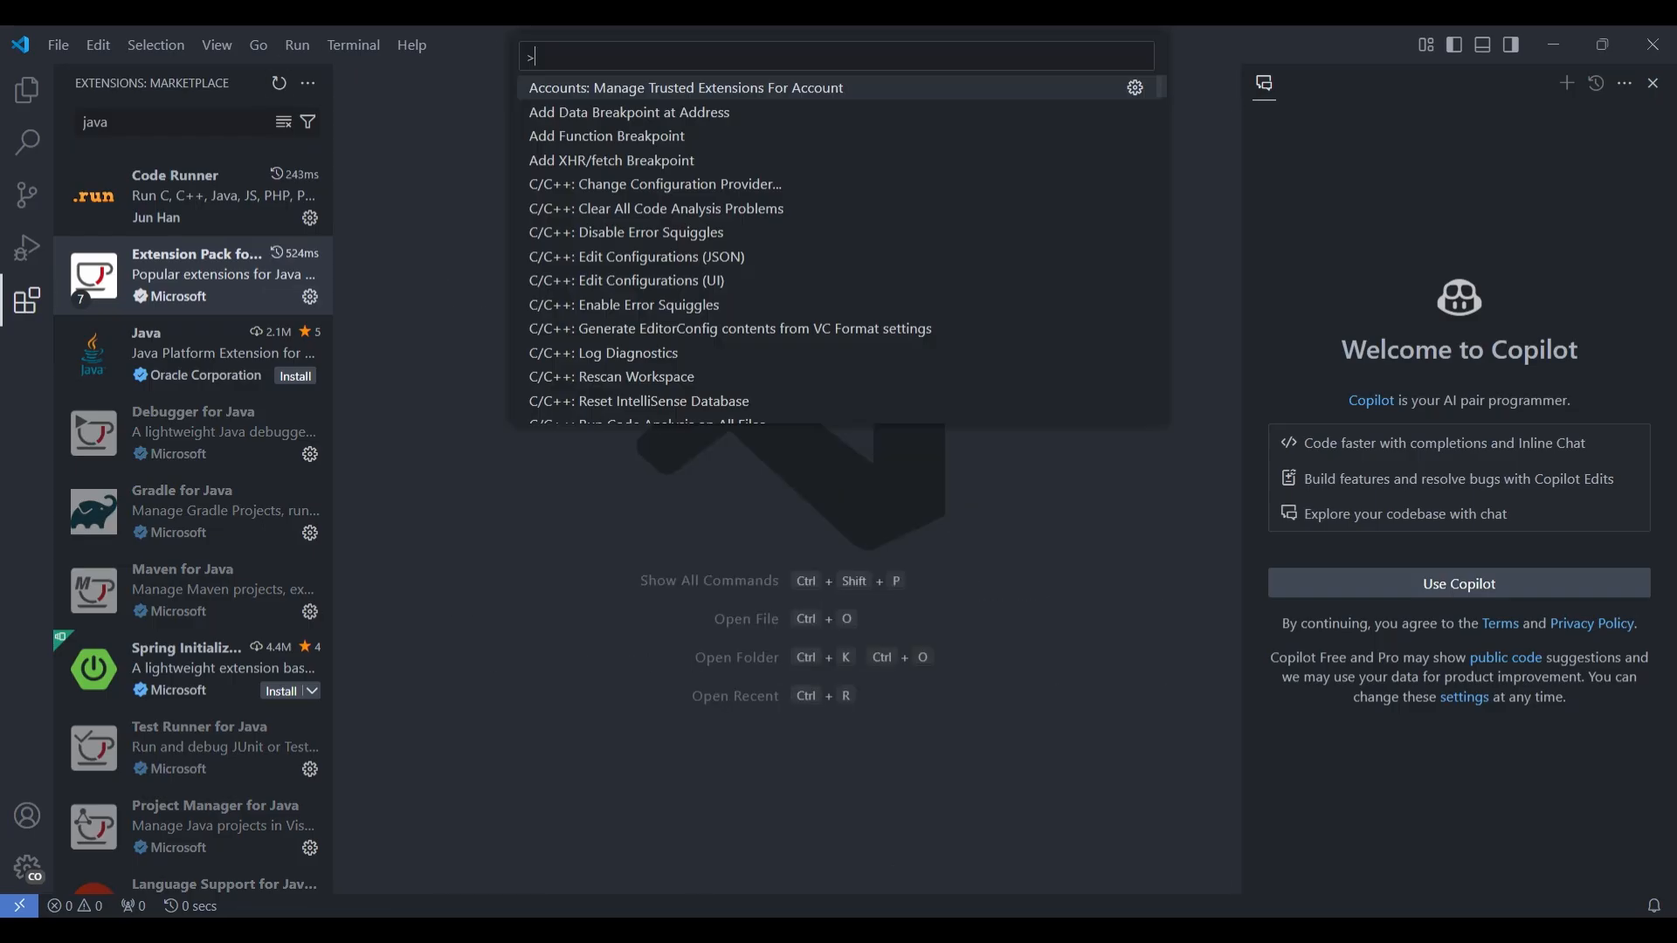
type("java")
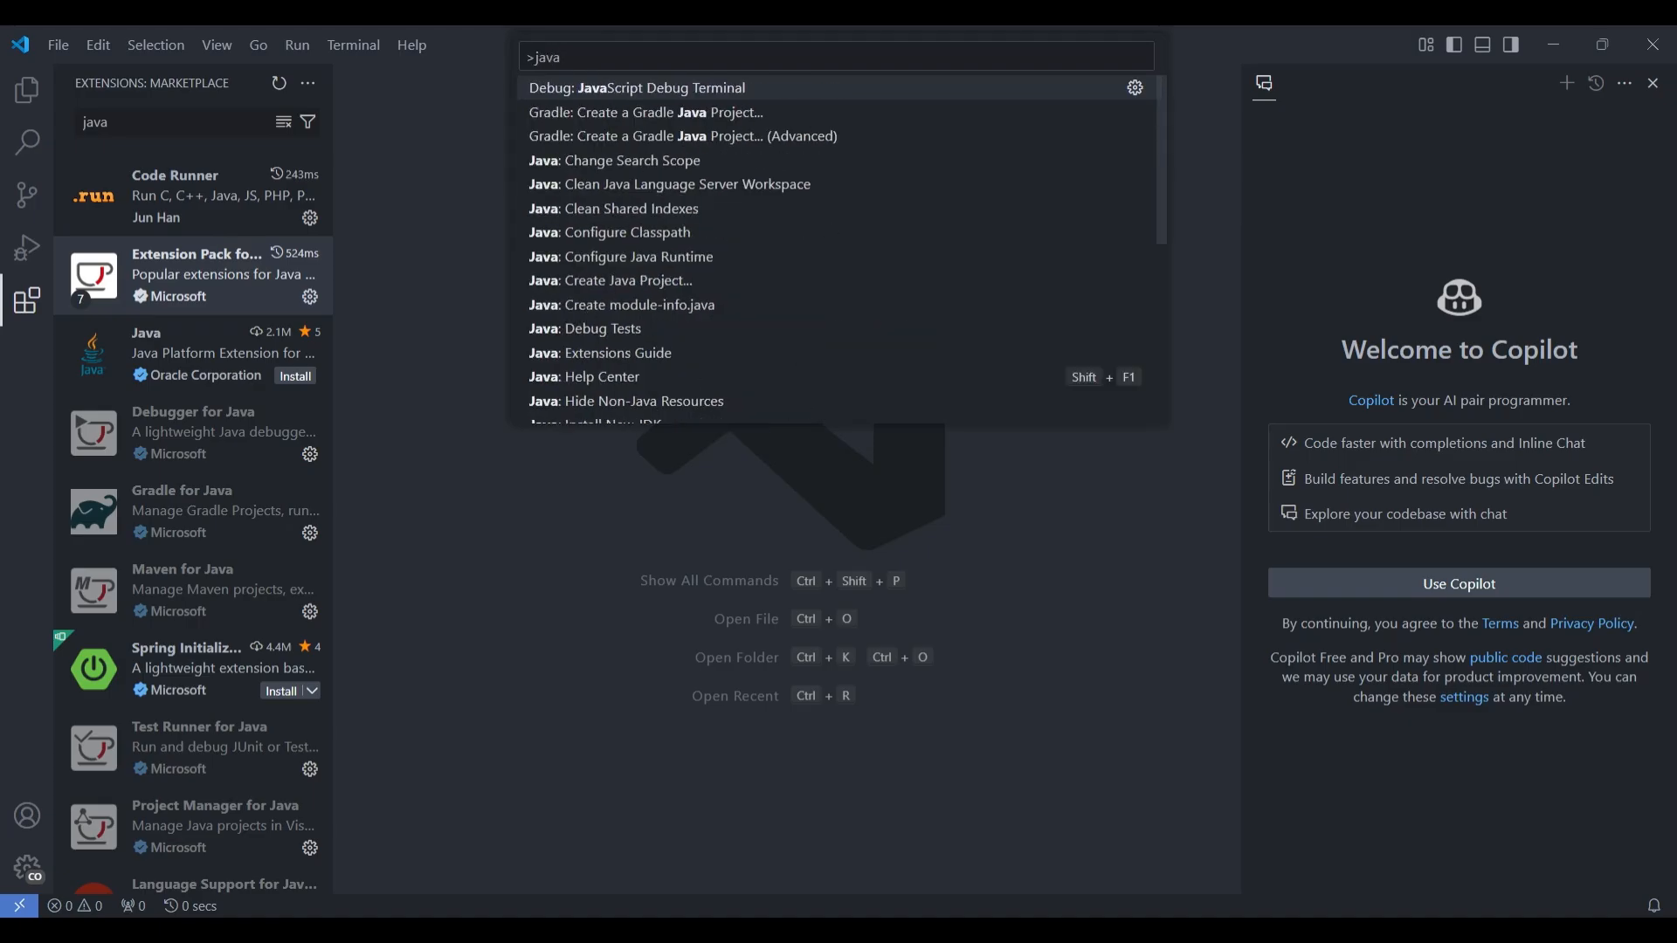
key("Down")
key("Down")
key("Down")
key("Down")
key("Down")
key("Down")
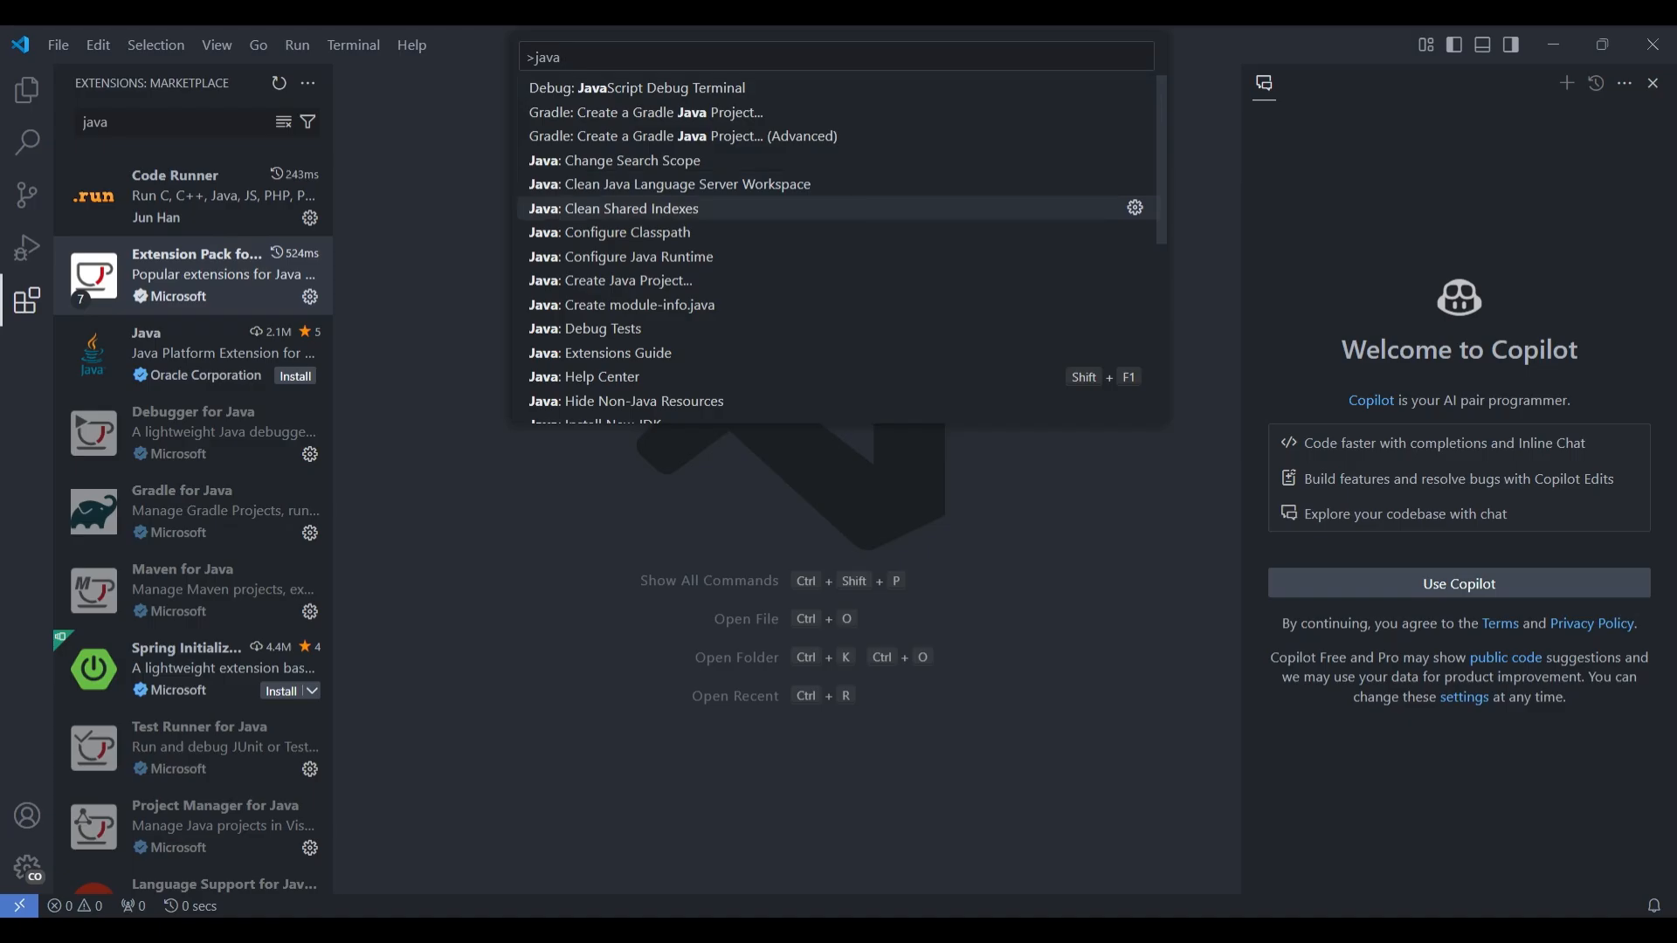
key("Down")
key("Down")
key("Return")
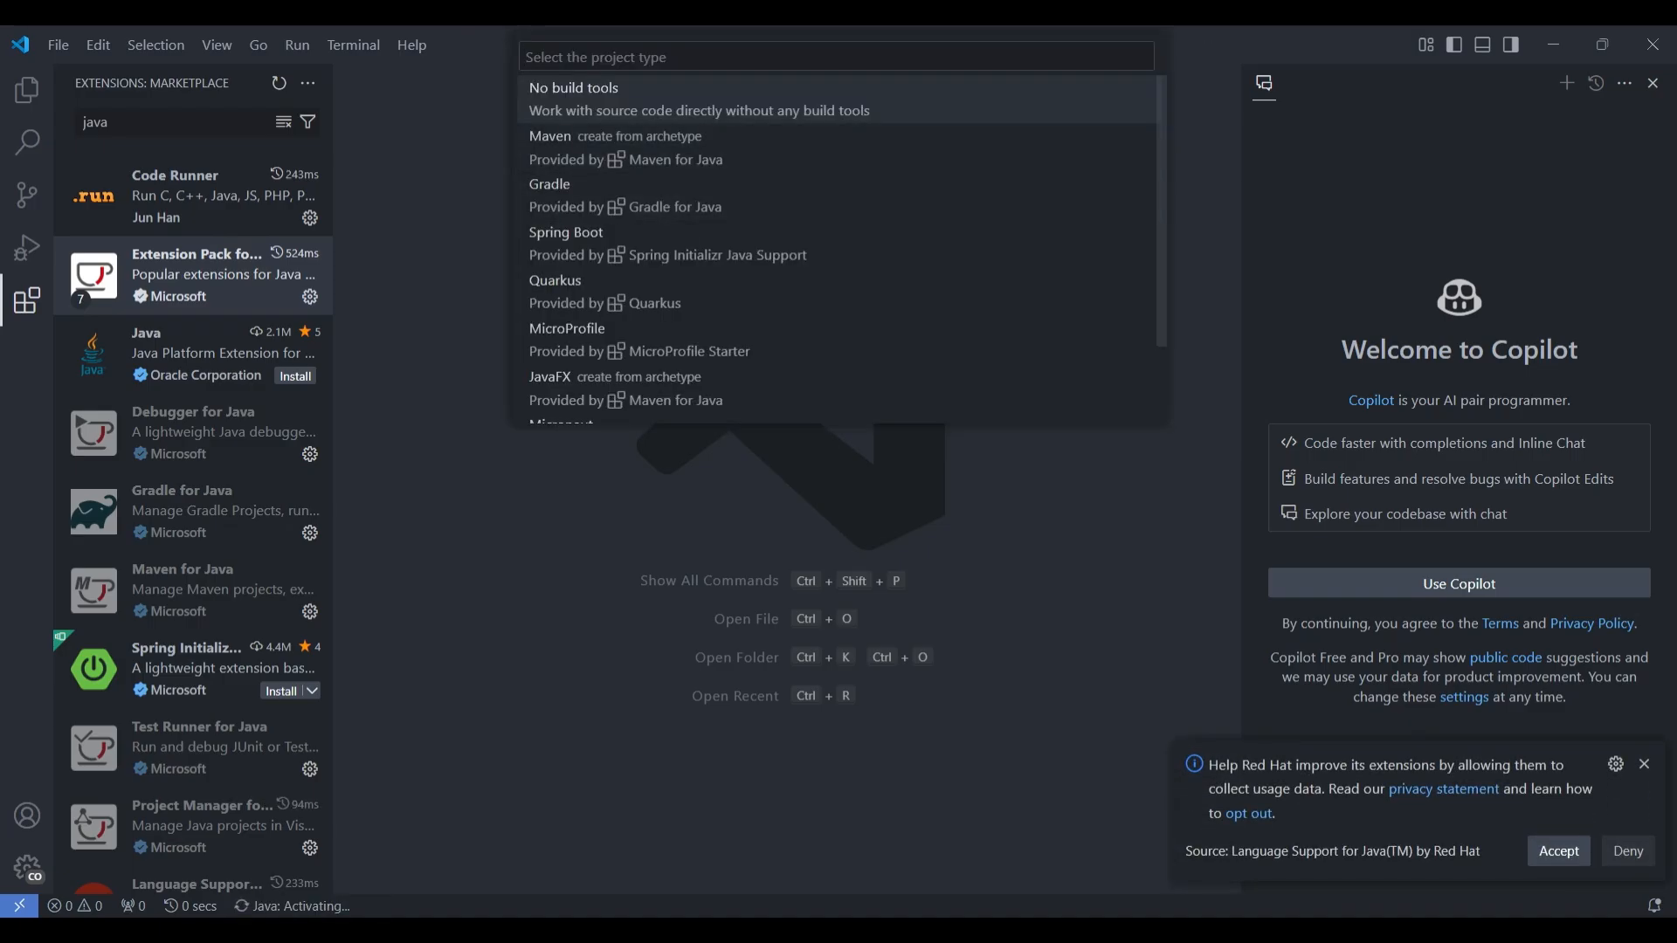
key("Return")
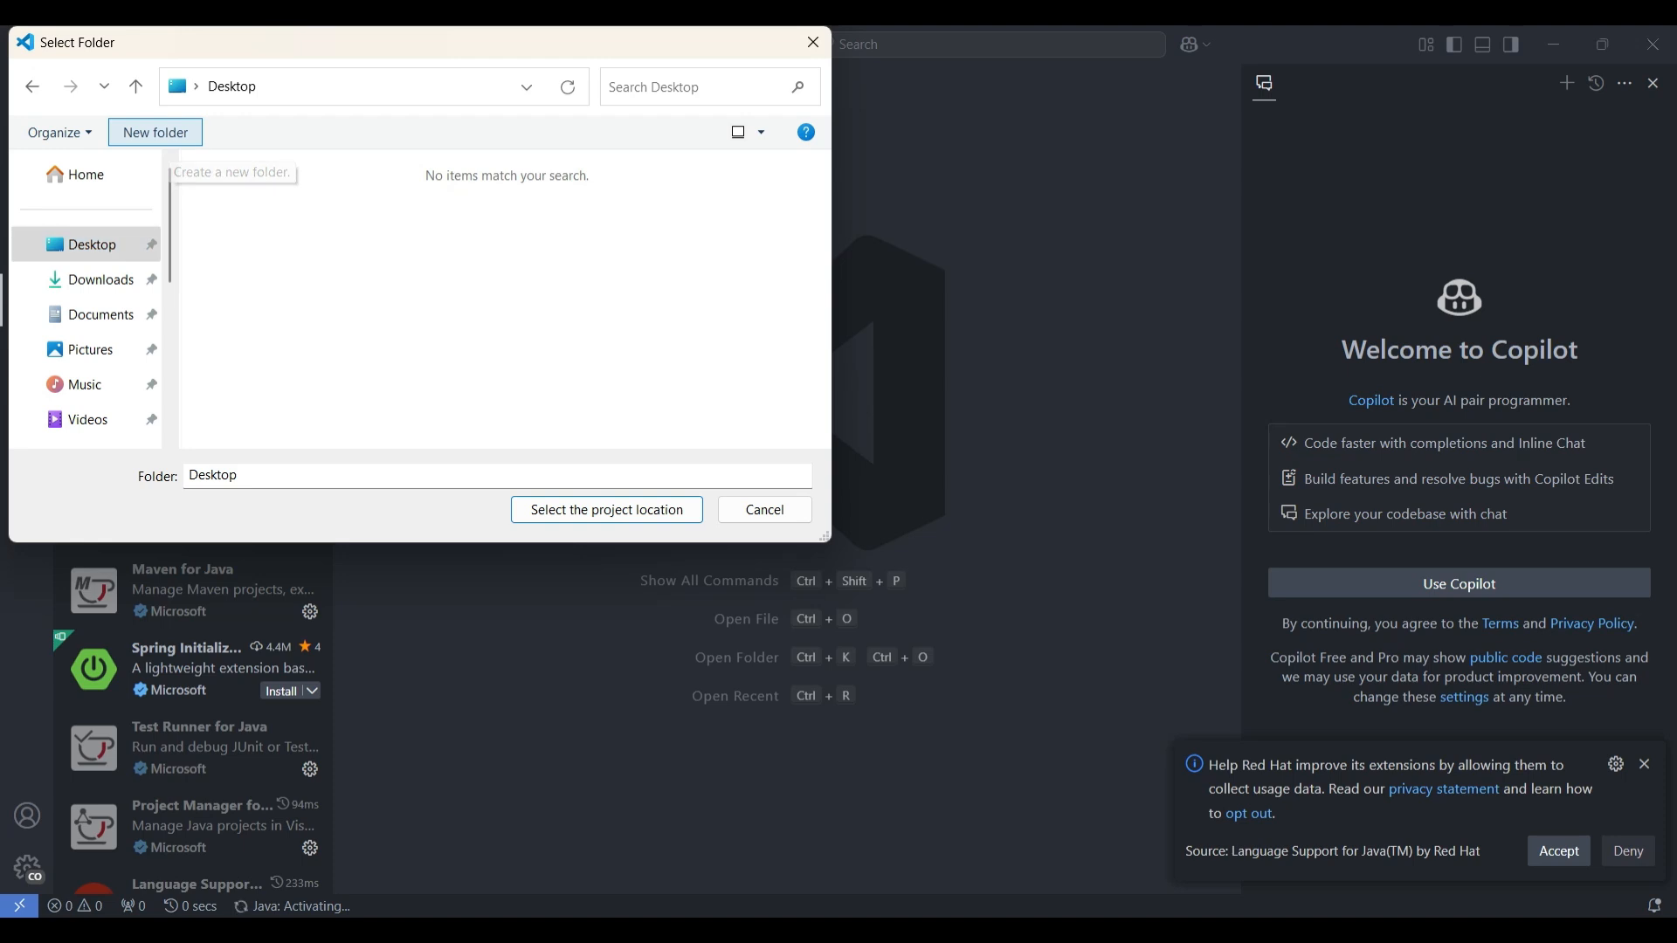
Step: Create a folder named "Java project" on the Desktop and select it as the project location
left_click(157, 132)
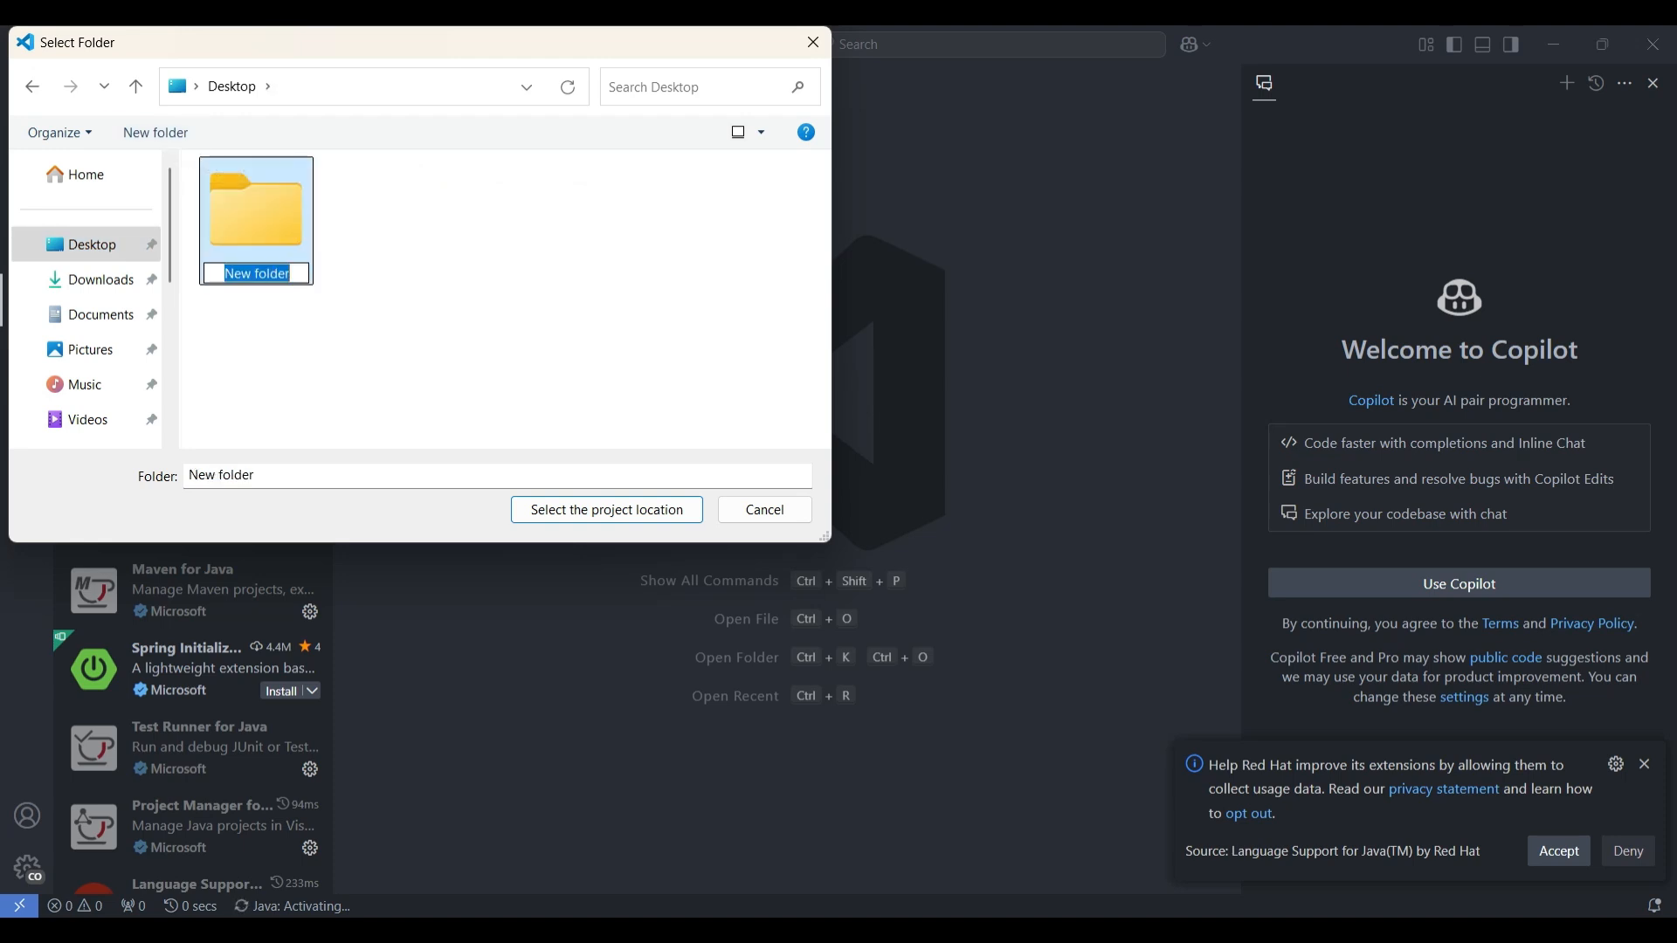
type("Java")
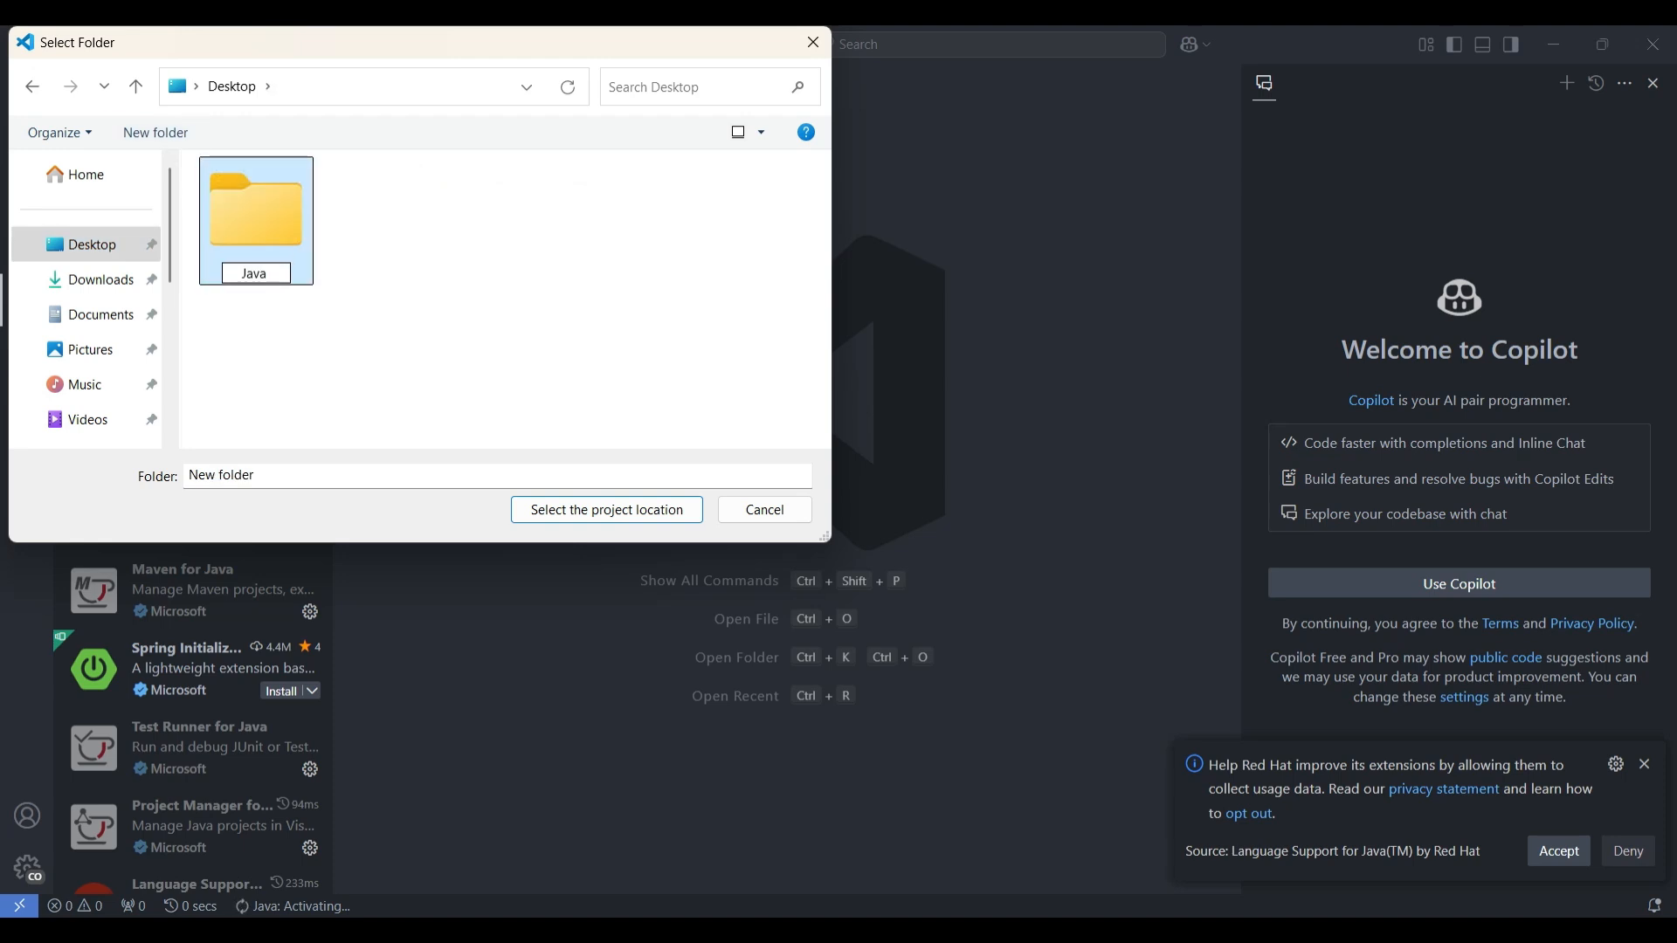
type(" project")
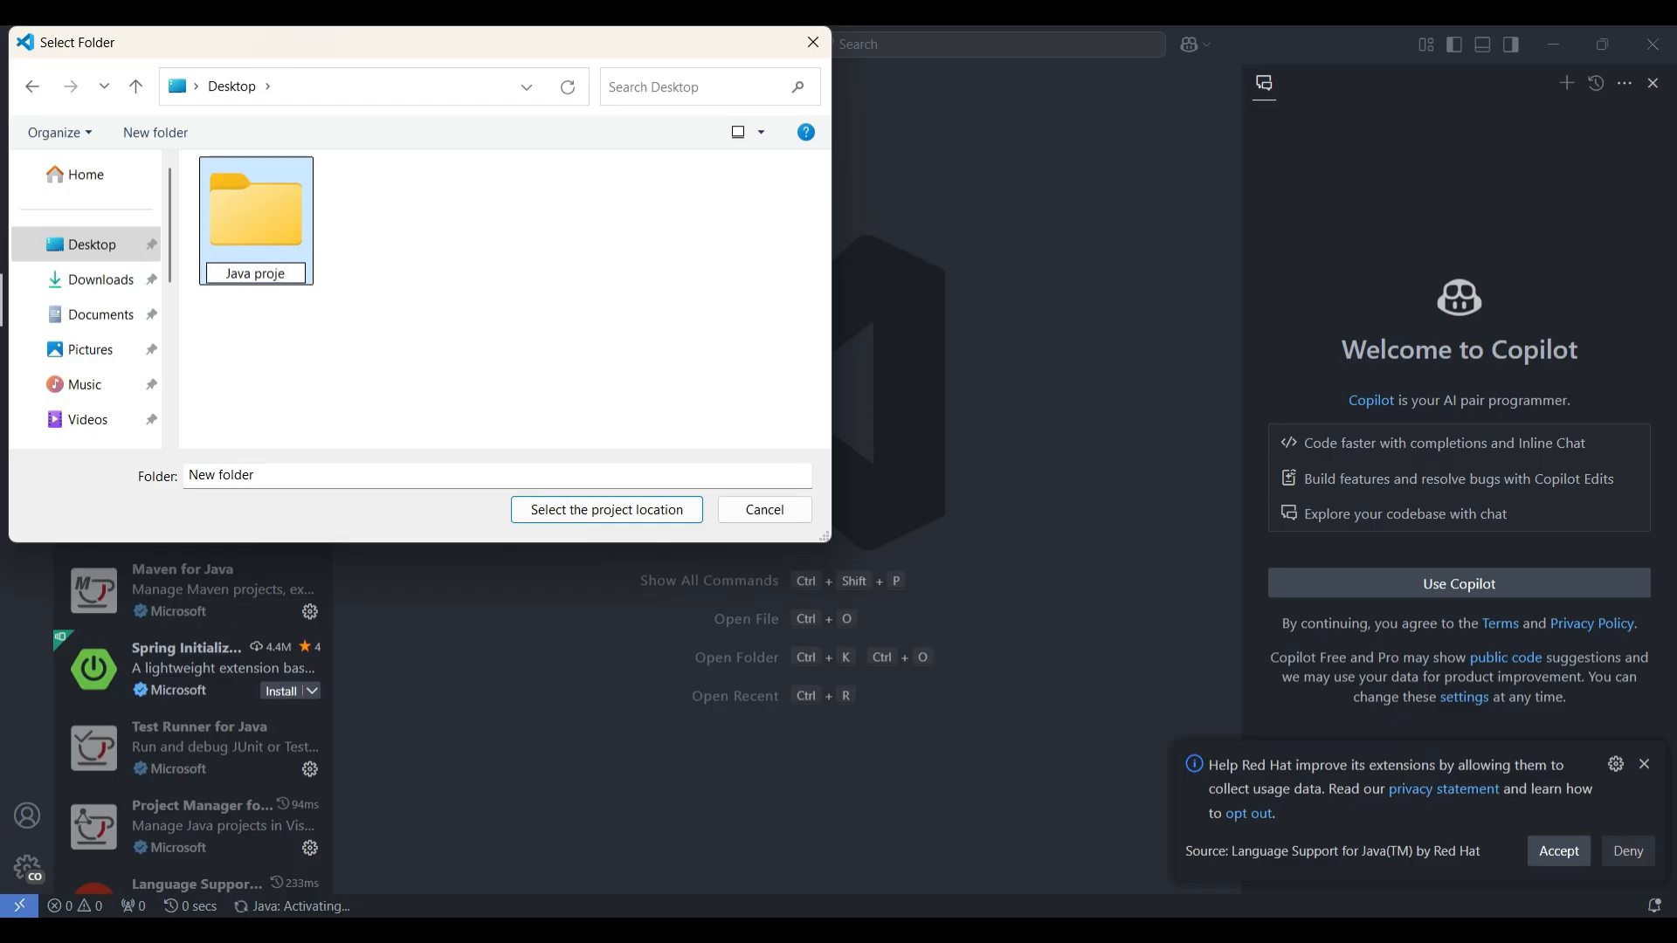
key("Return")
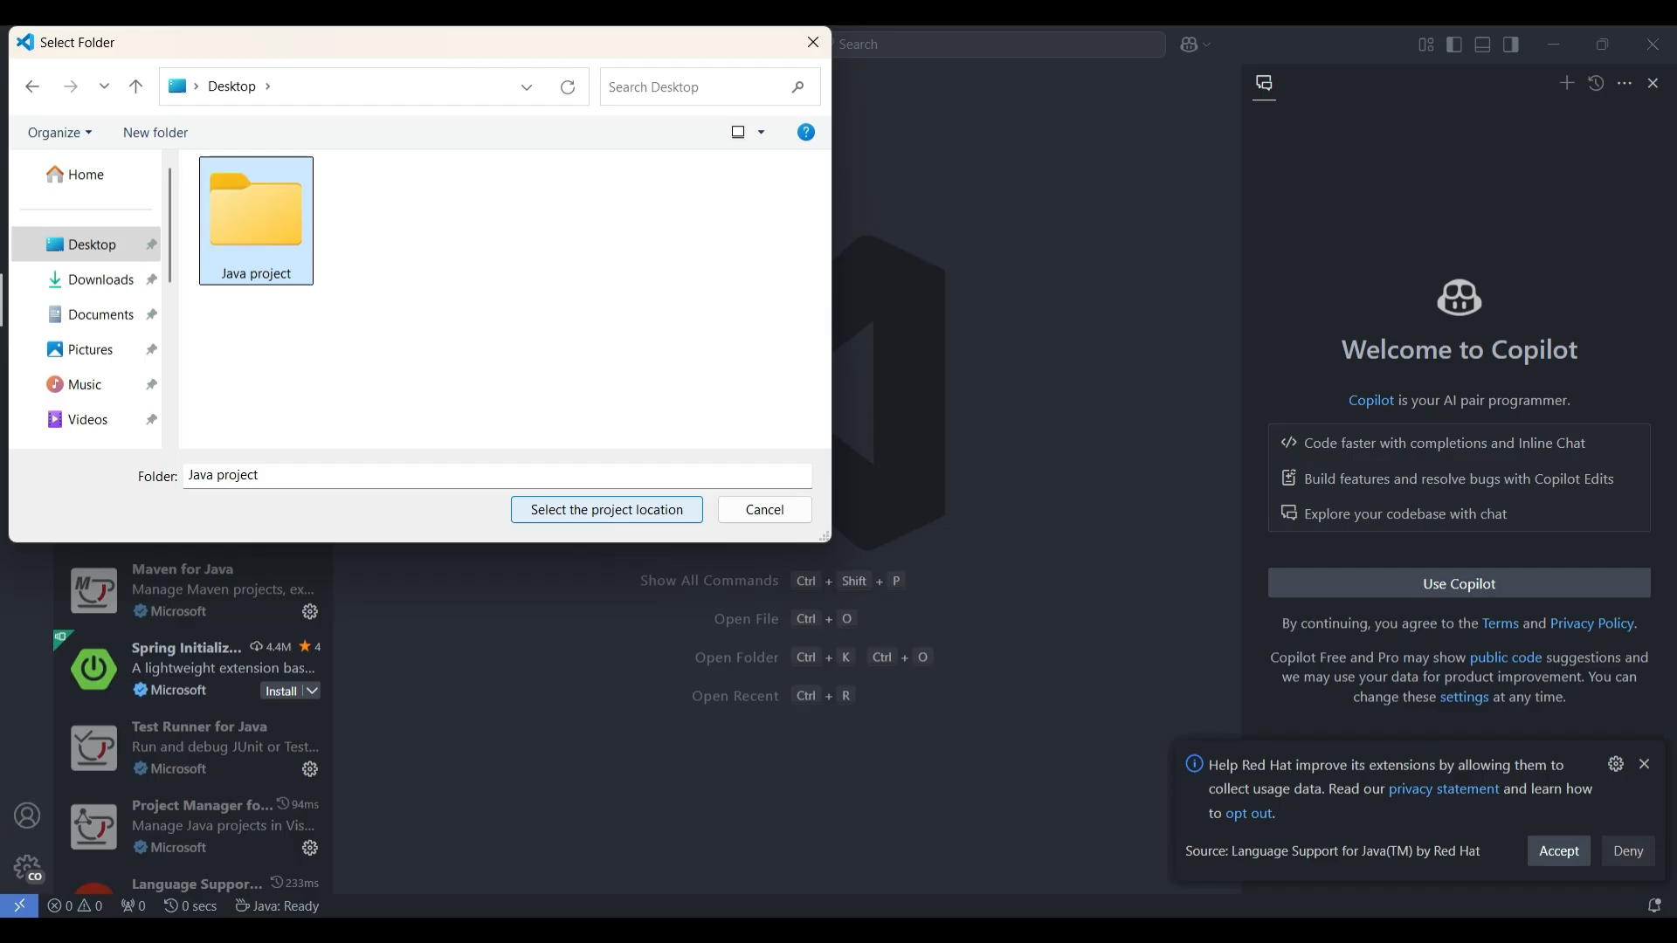
key("Return")
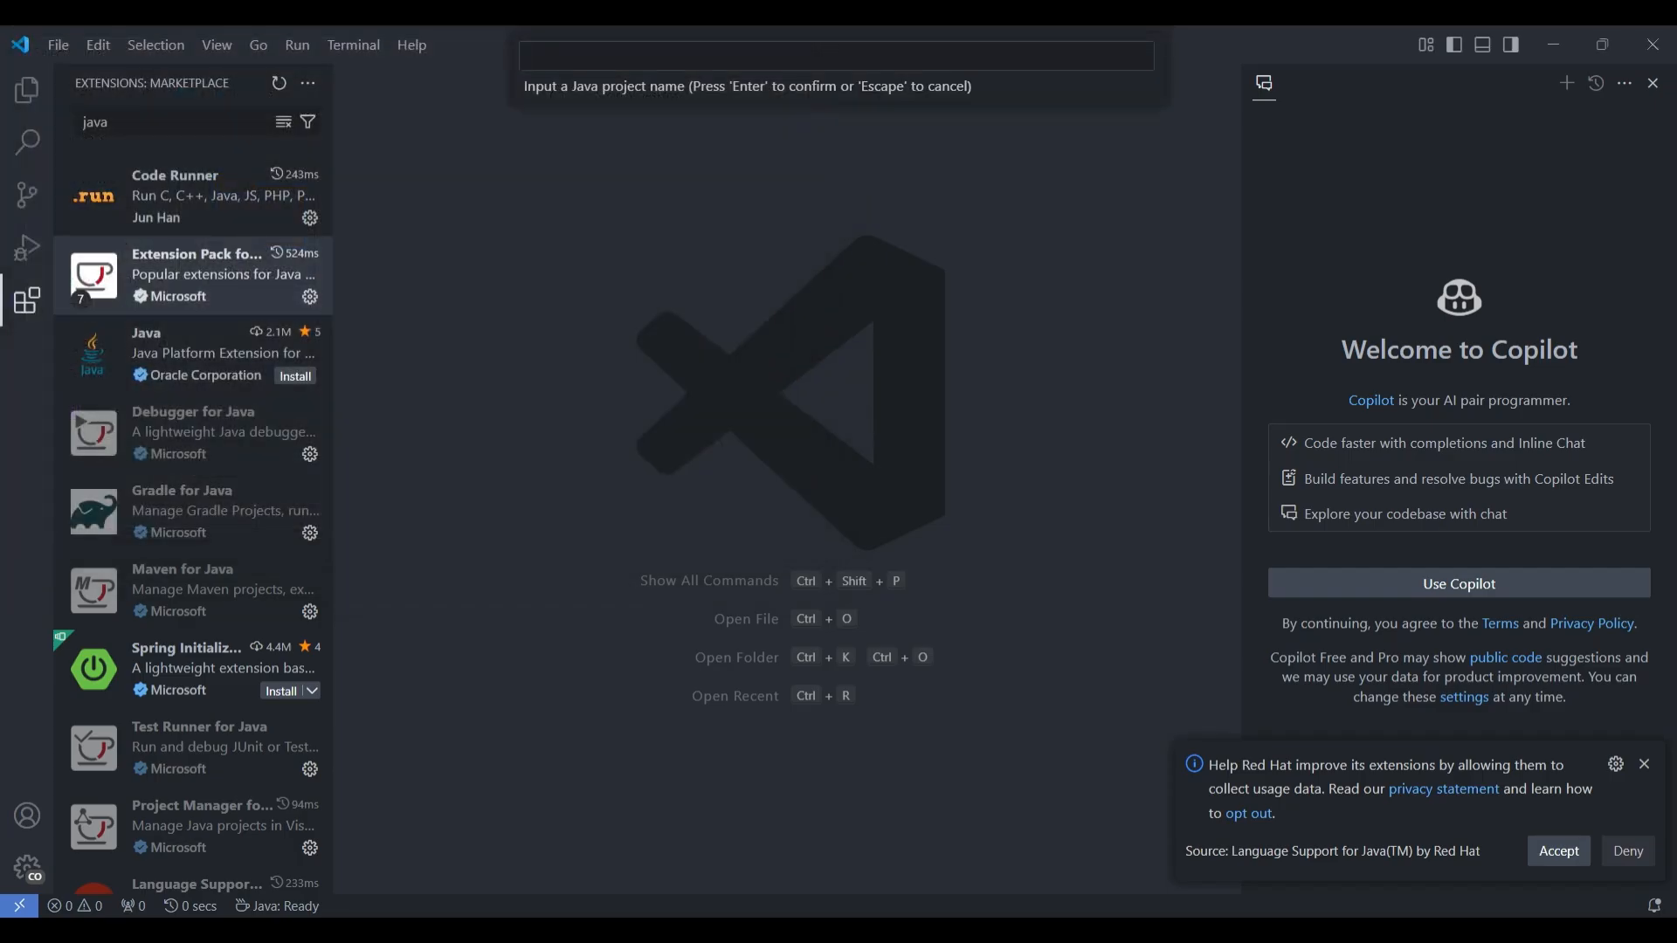
Step: Name the new Java project MyApp and create it
type("a")
key("BackSpace")
type("MyApp")
key("Return")
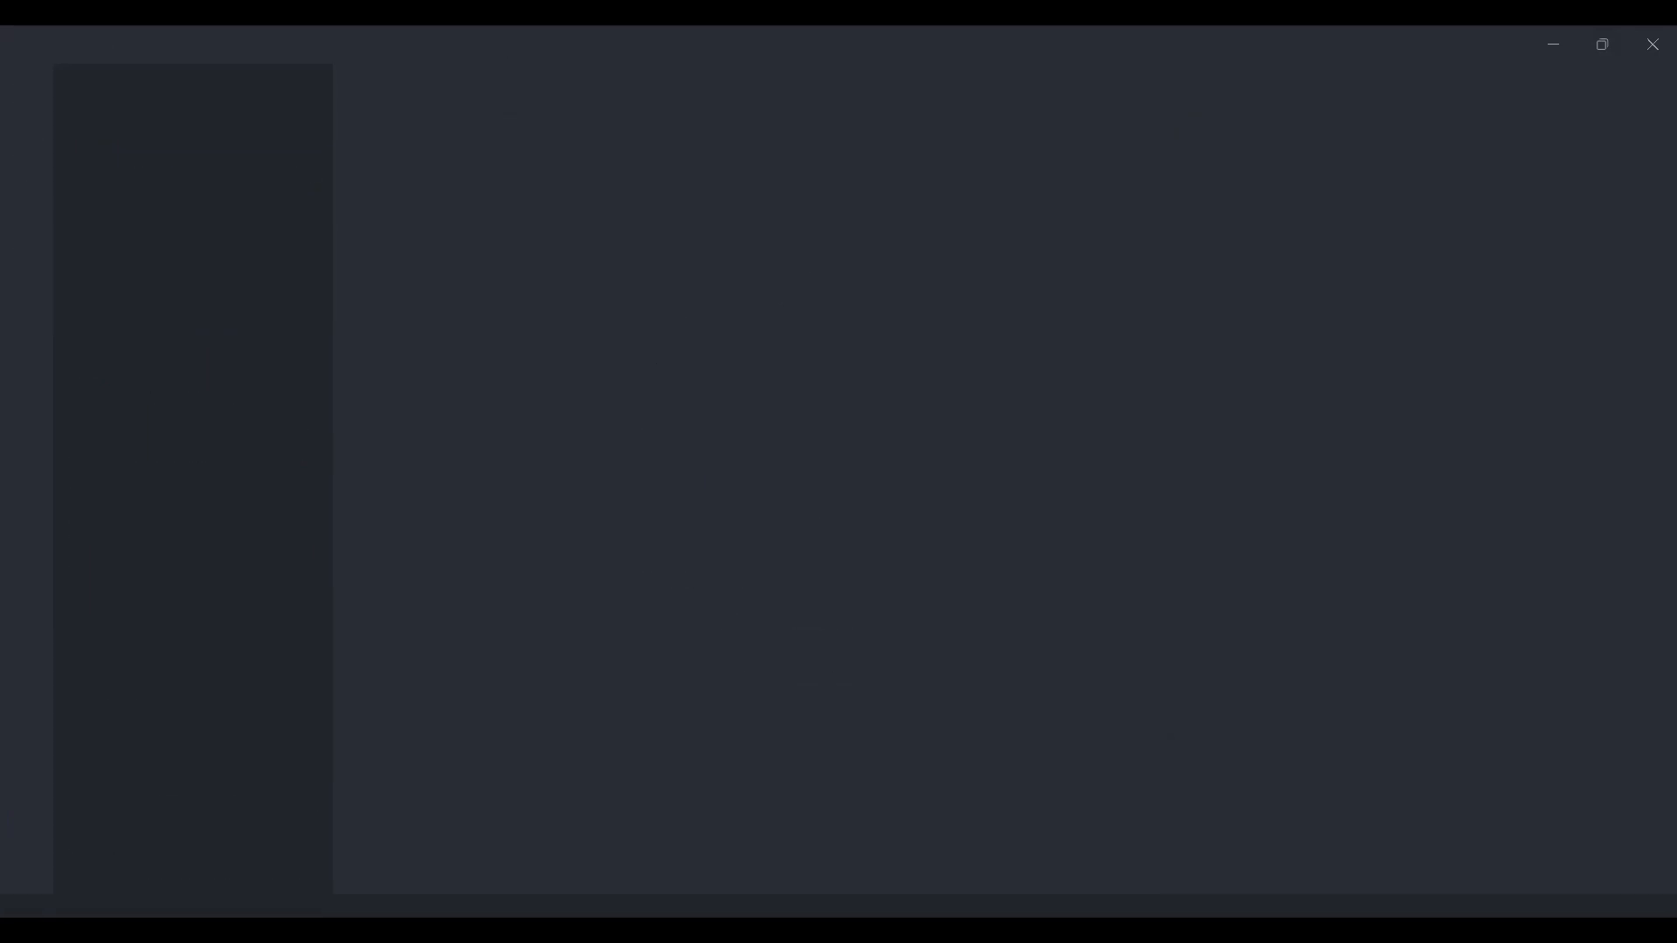